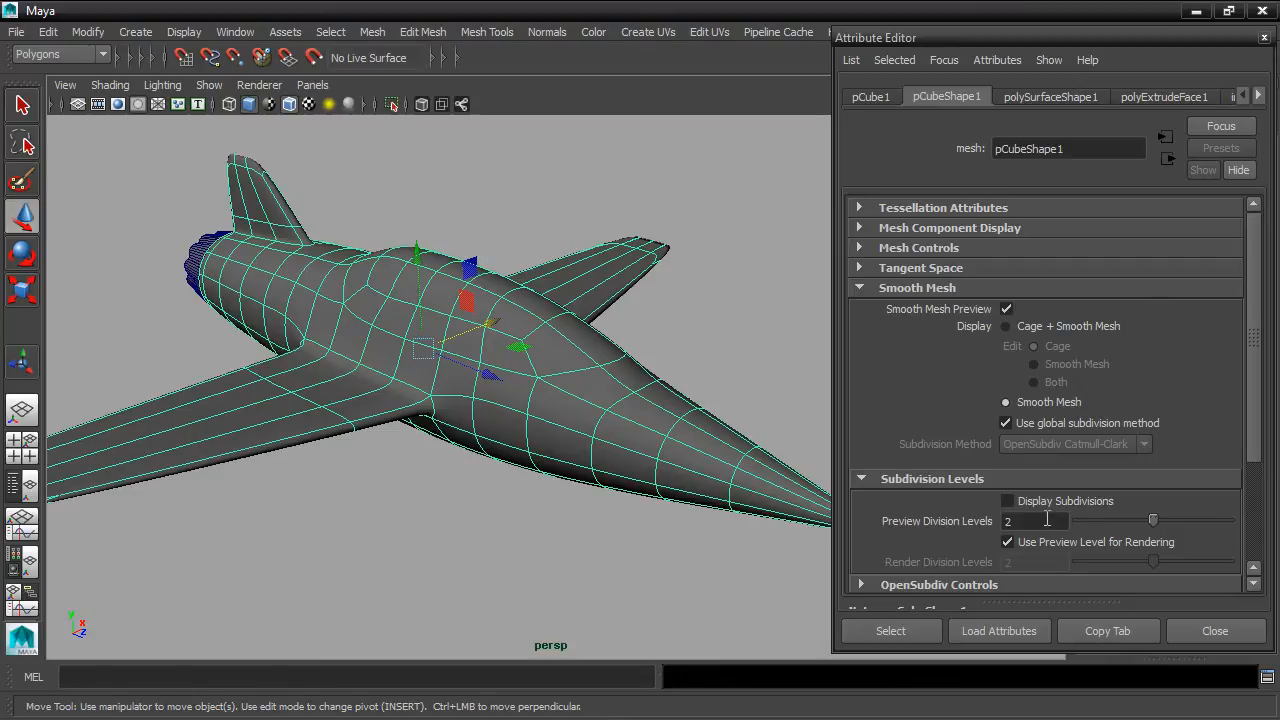
# Turn on Display Subdivisions for the aircraft body mesh and inspect the subdivided surface up close
pyautogui.click(1006, 502)
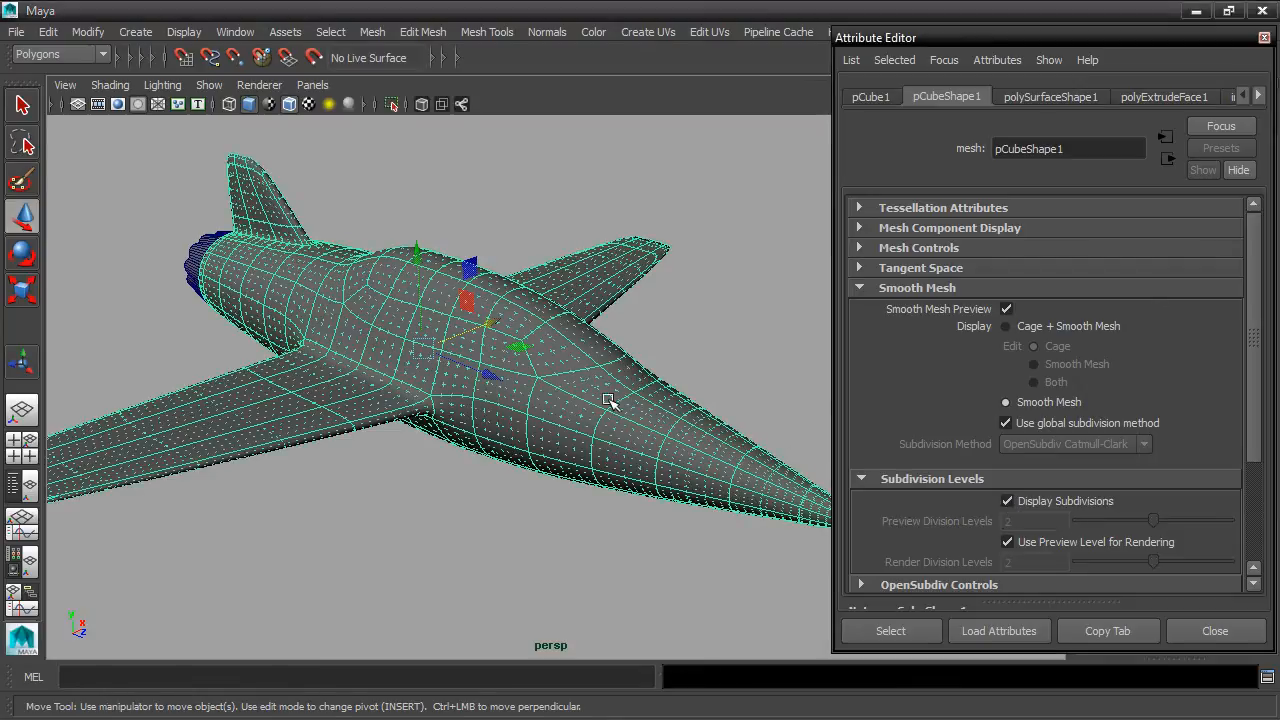
pyautogui.scroll(2, 622, 402)
pyautogui.scroll(2, 622, 402)
pyautogui.keyDown('alt'); pyautogui.moveTo(623, 400); pyautogui.dragTo(735, 380); pyautogui.keyUp('alt')
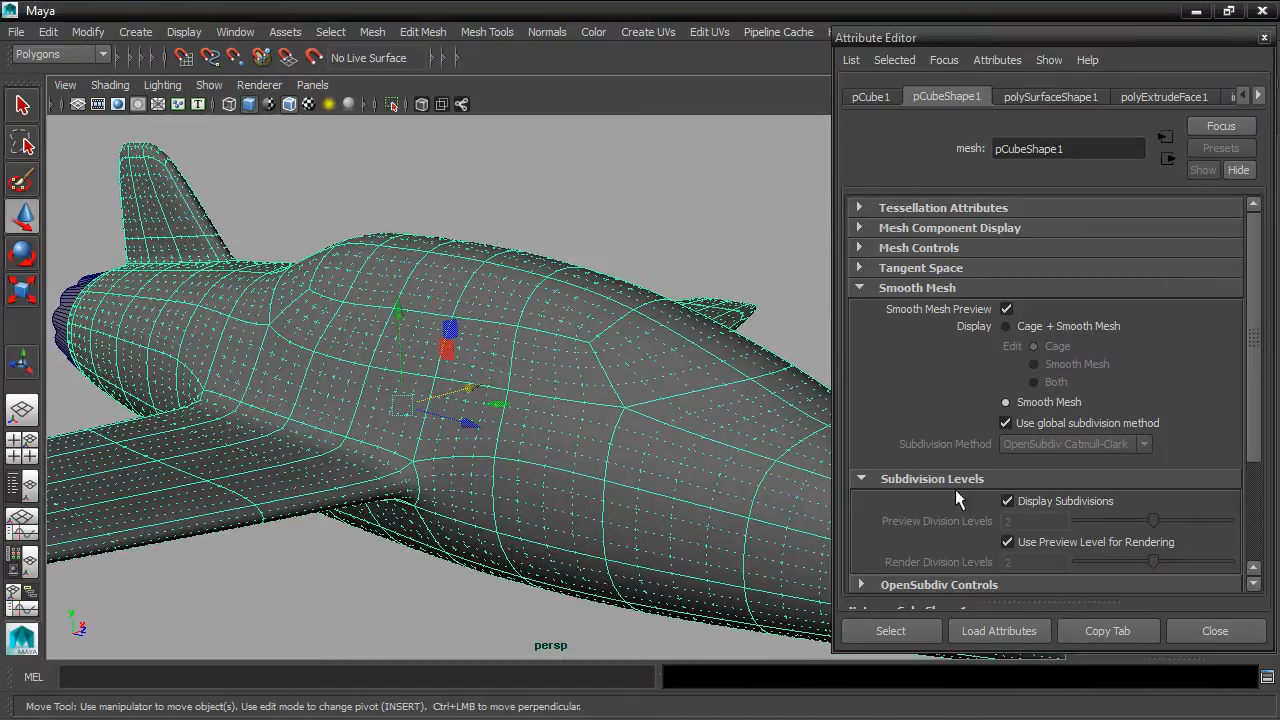
# Raise the body mesh's Preview Division Levels to 3 and display its subdivisions at that level
pyautogui.click(1008, 501)
pyautogui.moveTo(1153, 522); pyautogui.dragTo(1191, 521)
pyautogui.click(1008, 501)
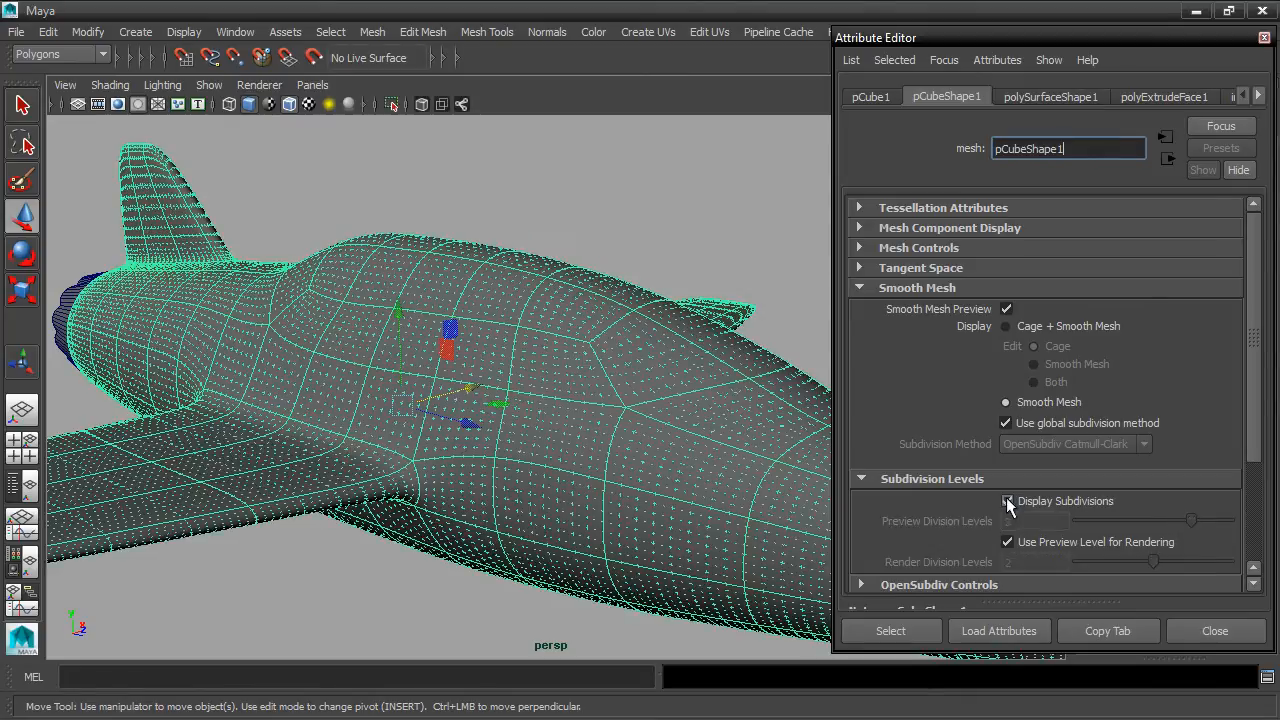
pyautogui.keyDown('alt'); pyautogui.moveTo(629, 354); pyautogui.dragTo(514, 414); pyautogui.keyUp('alt')
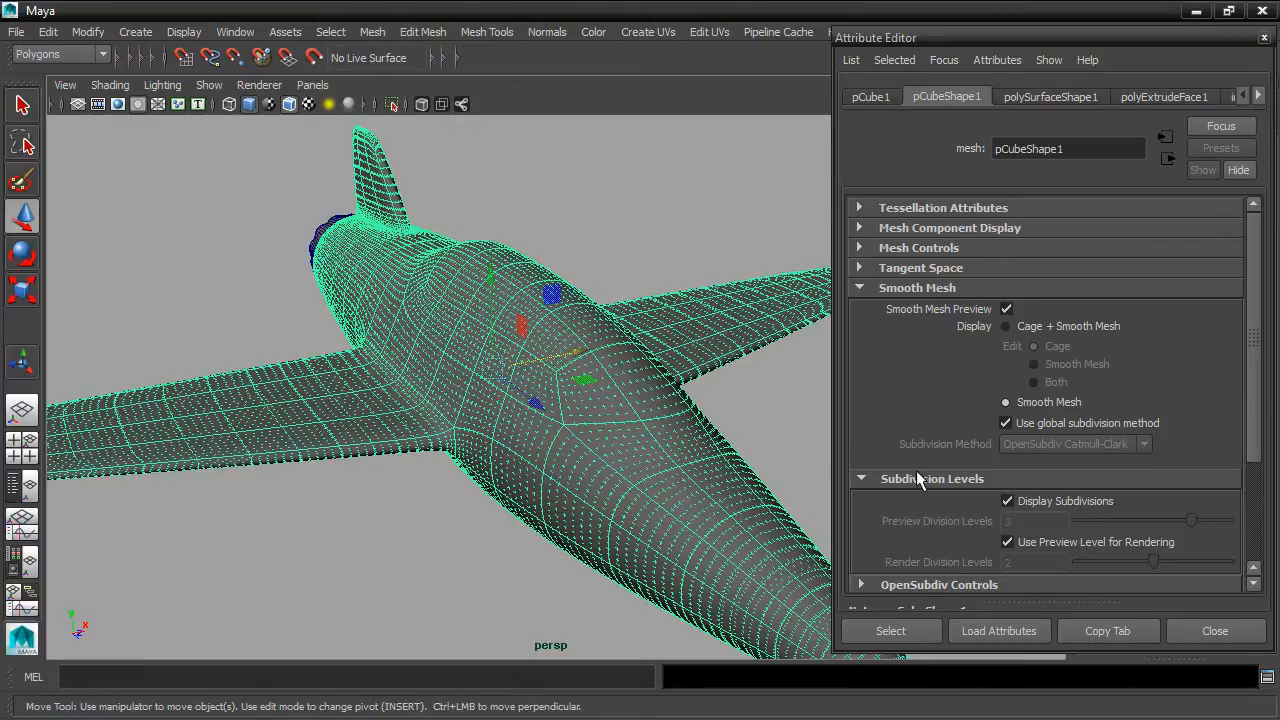
# Turn off Display Subdivisions for the body mesh and close the Attribute Editor
pyautogui.click(1008, 501)
pyautogui.keyDown('alt'); pyautogui.moveTo(646, 380); pyautogui.dragTo(670, 392); pyautogui.keyUp('alt')
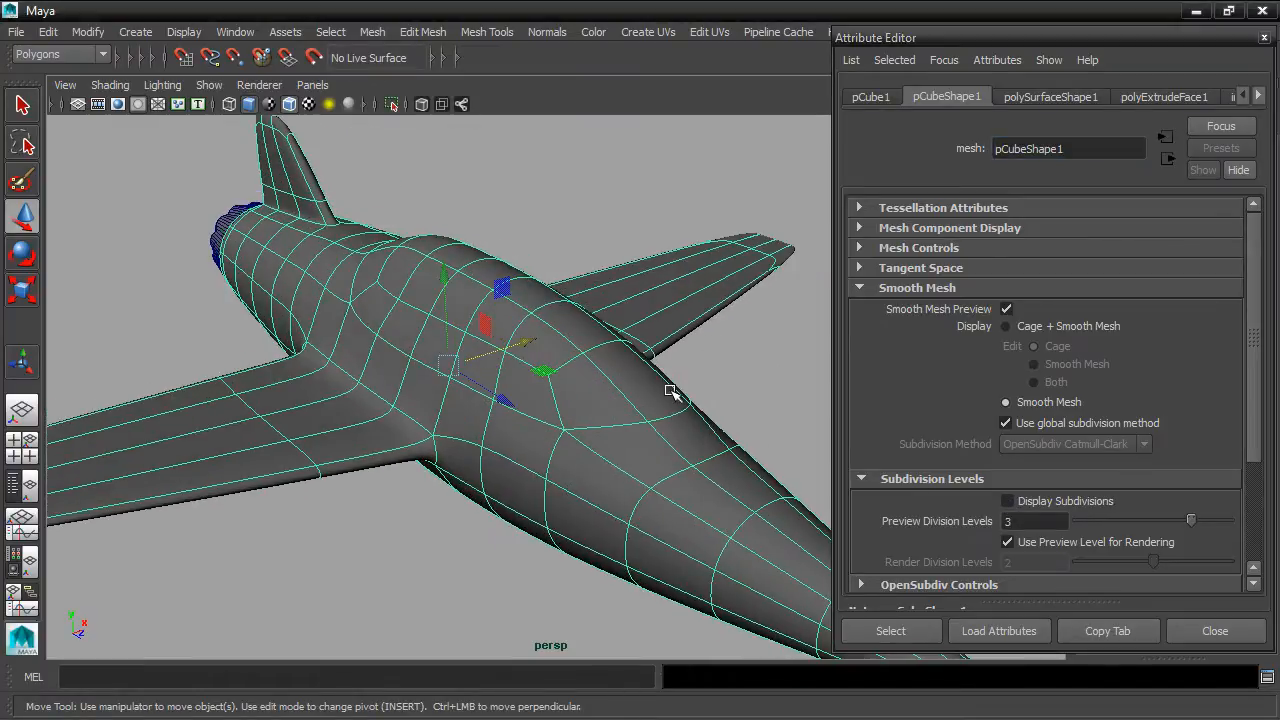
pyautogui.click(1264, 37)
pyautogui.keyDown('alt'); pyautogui.moveTo(1023, 166); pyautogui.dragTo(851, 223); pyautogui.keyUp('alt')
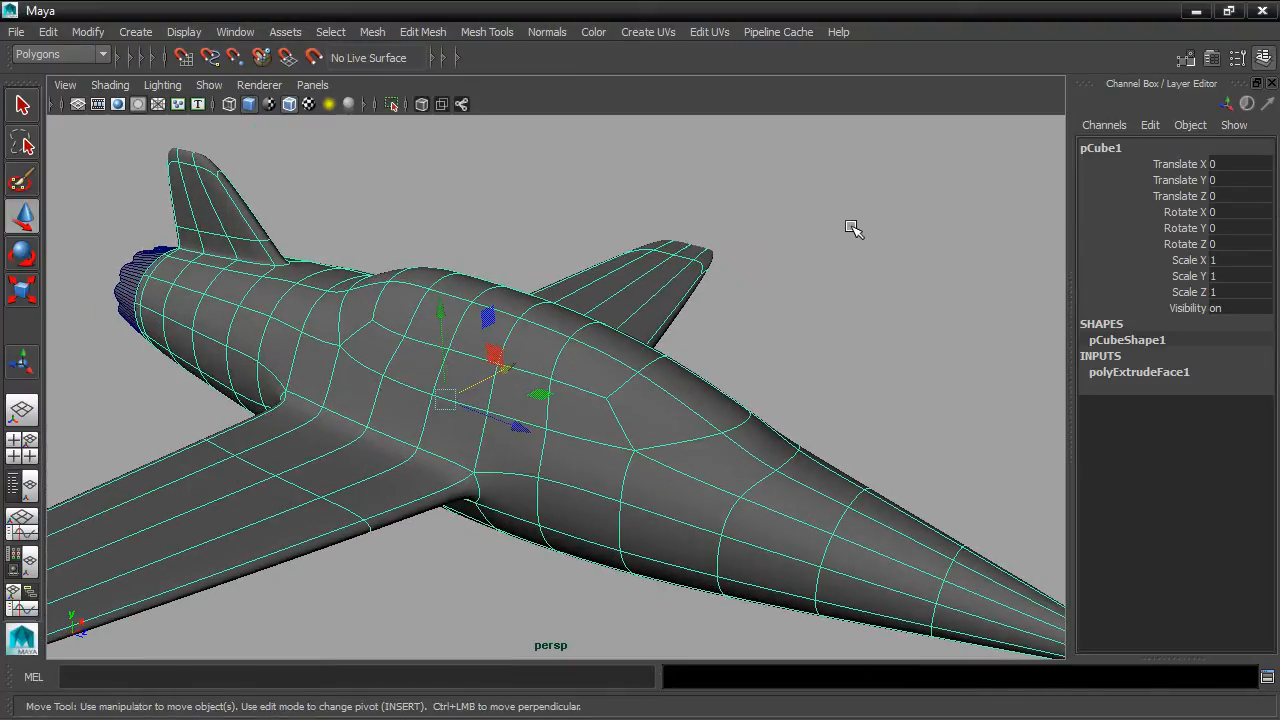
# Compare the unsmoothed body cage with its smooth mesh preview, finishing with the smooth preview on
pyautogui.press('1')
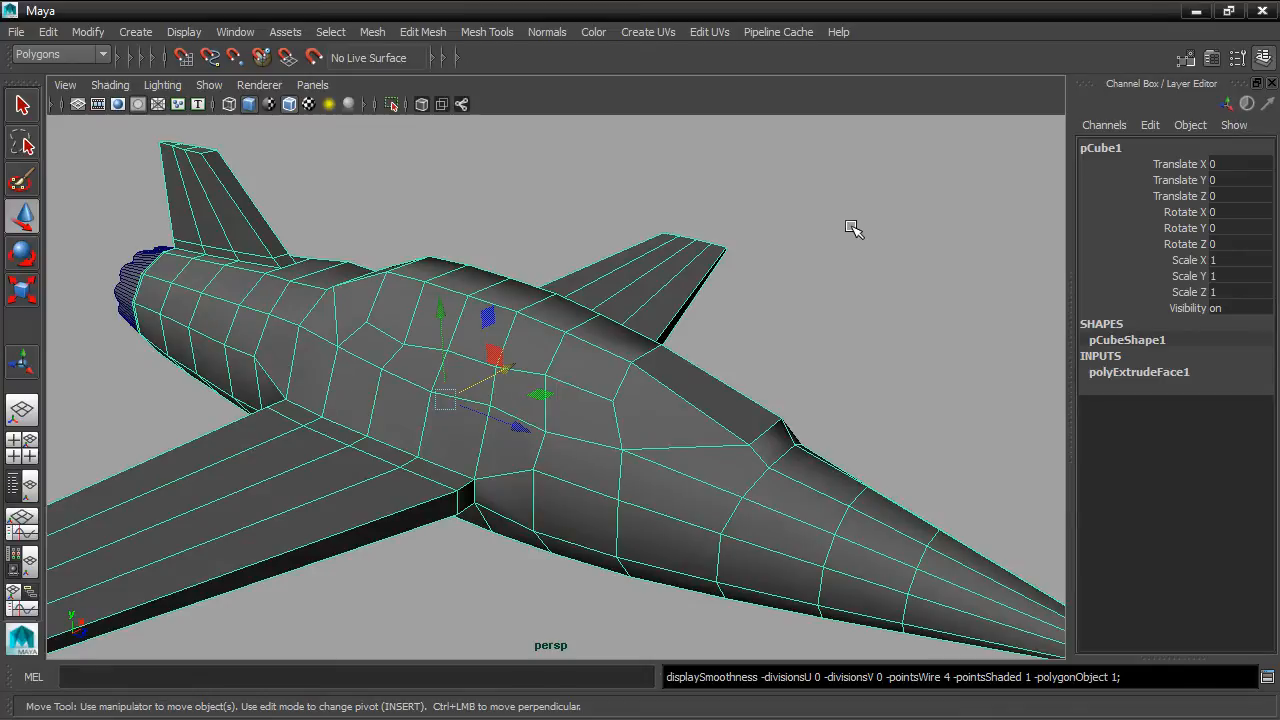
pyautogui.keyDown('alt'); pyautogui.moveTo(851, 228); pyautogui.dragTo(865, 223); pyautogui.keyUp('alt')
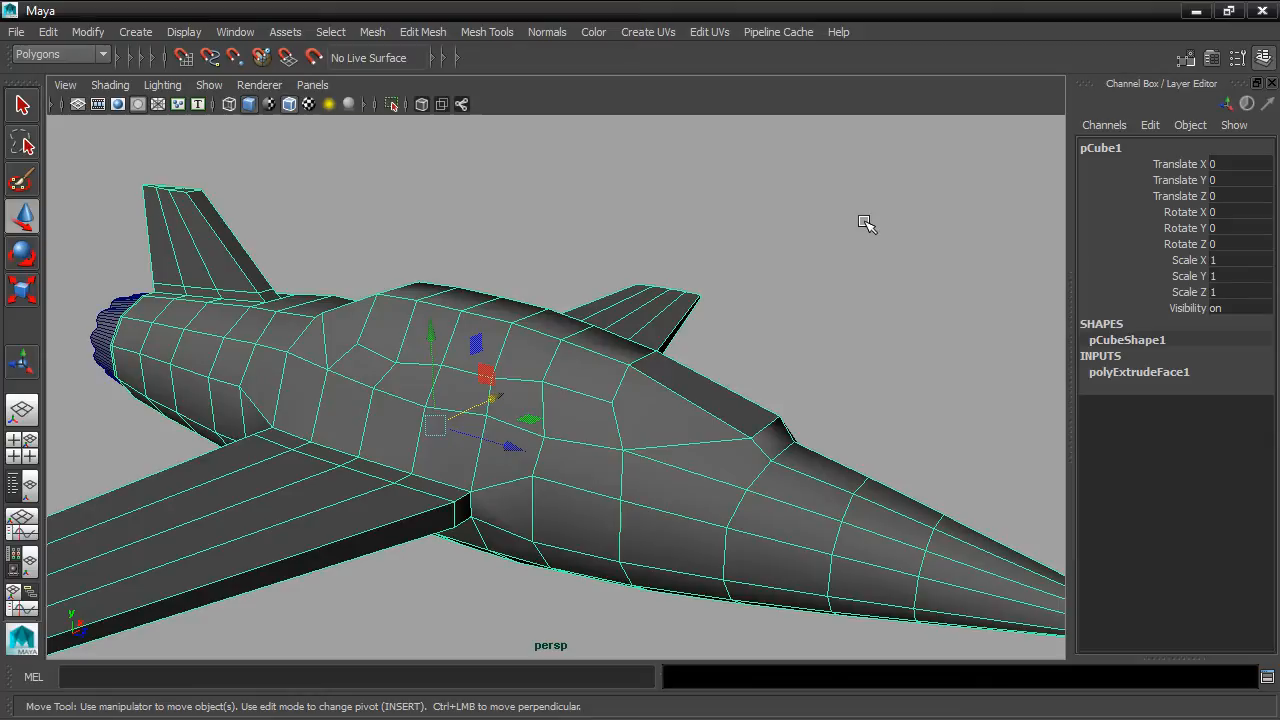
pyautogui.press('3')
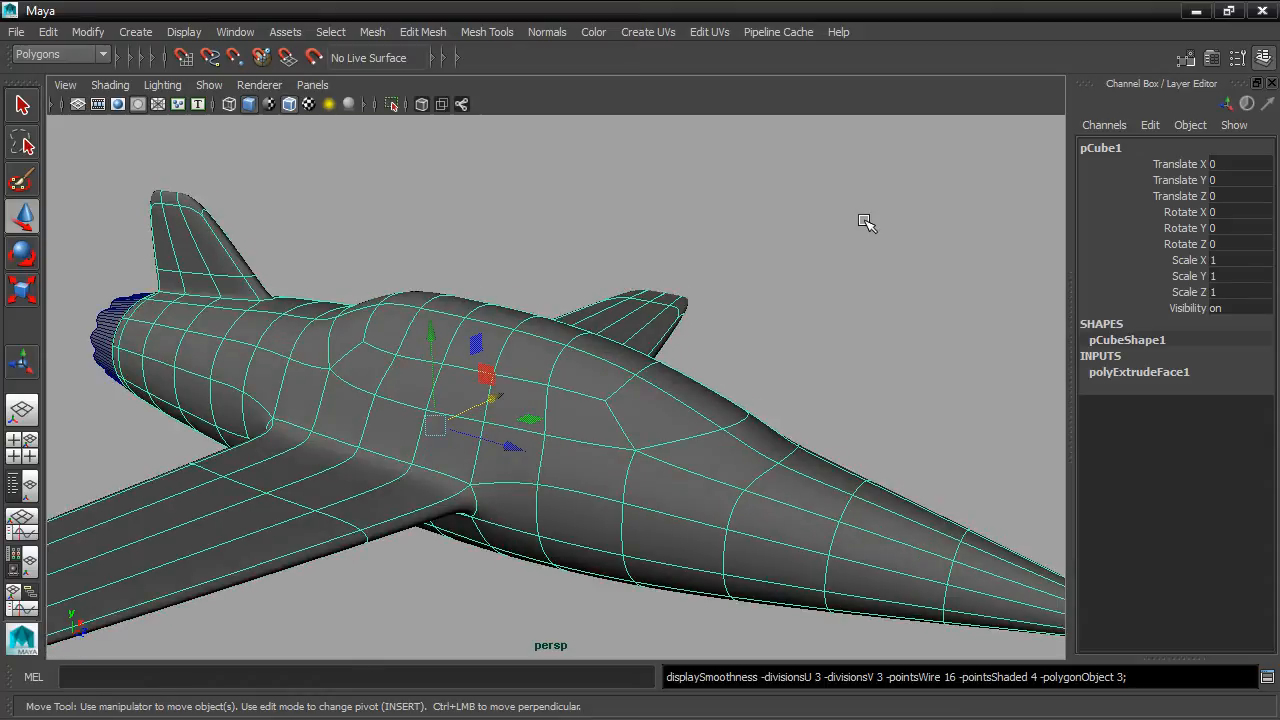
pyautogui.keyDown('alt'); pyautogui.moveTo(865, 223); pyautogui.dragTo(857, 237); pyautogui.keyUp('alt')
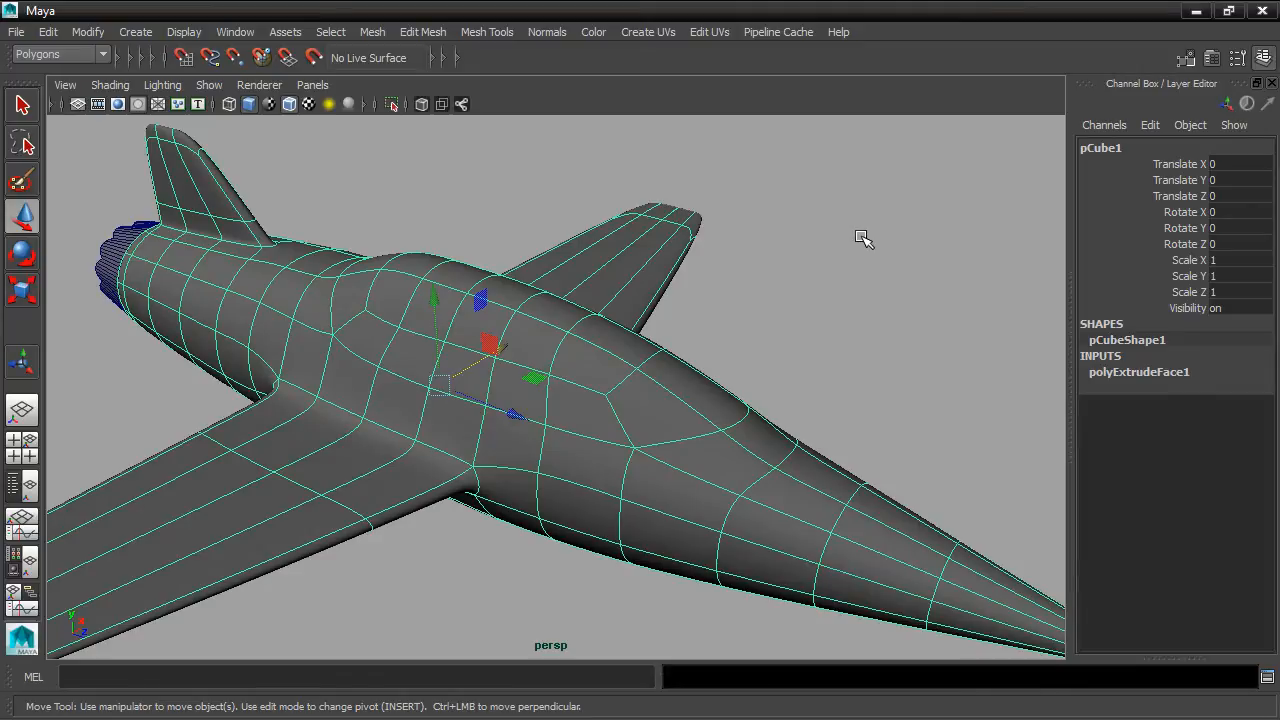
# Convert the aircraft body's smooth mesh preview to polygons
pyautogui.click(88, 32)
pyautogui.moveTo(158, 331)
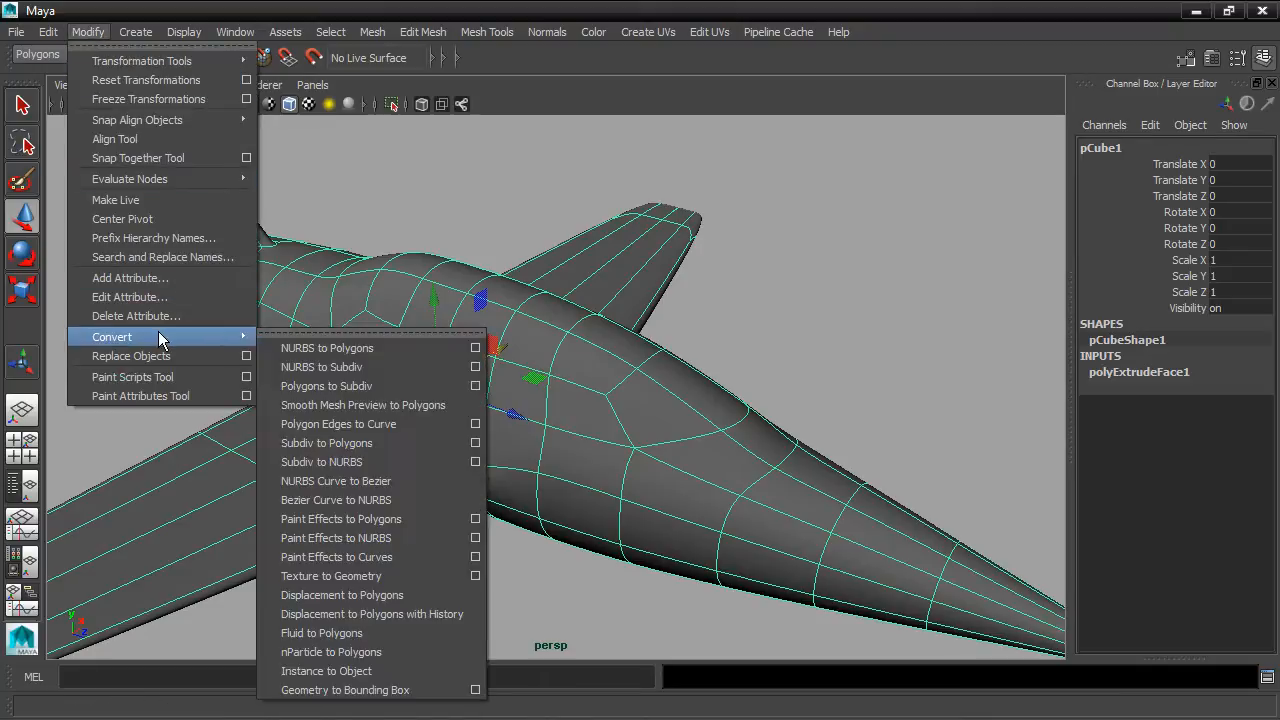
pyautogui.click(463, 405)
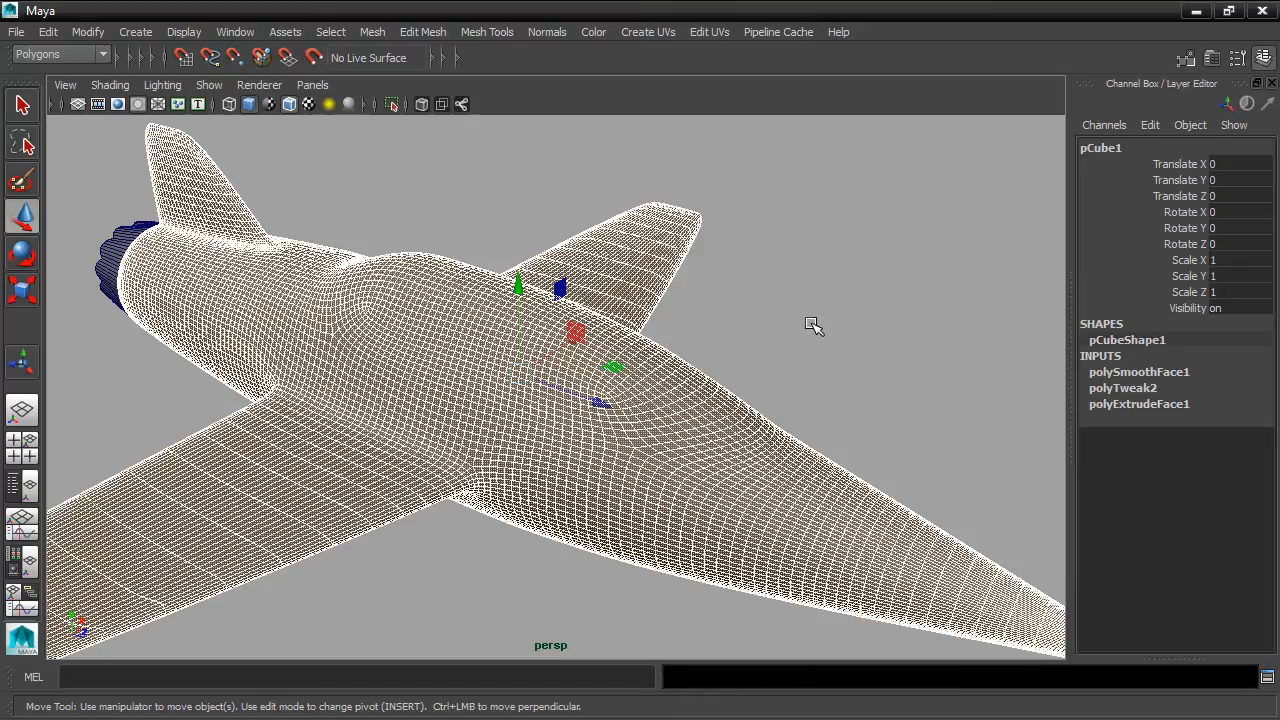
# Try a Divisions value of 2 on the converted body's polySmoothFace1 input
pyautogui.click(1170, 373)
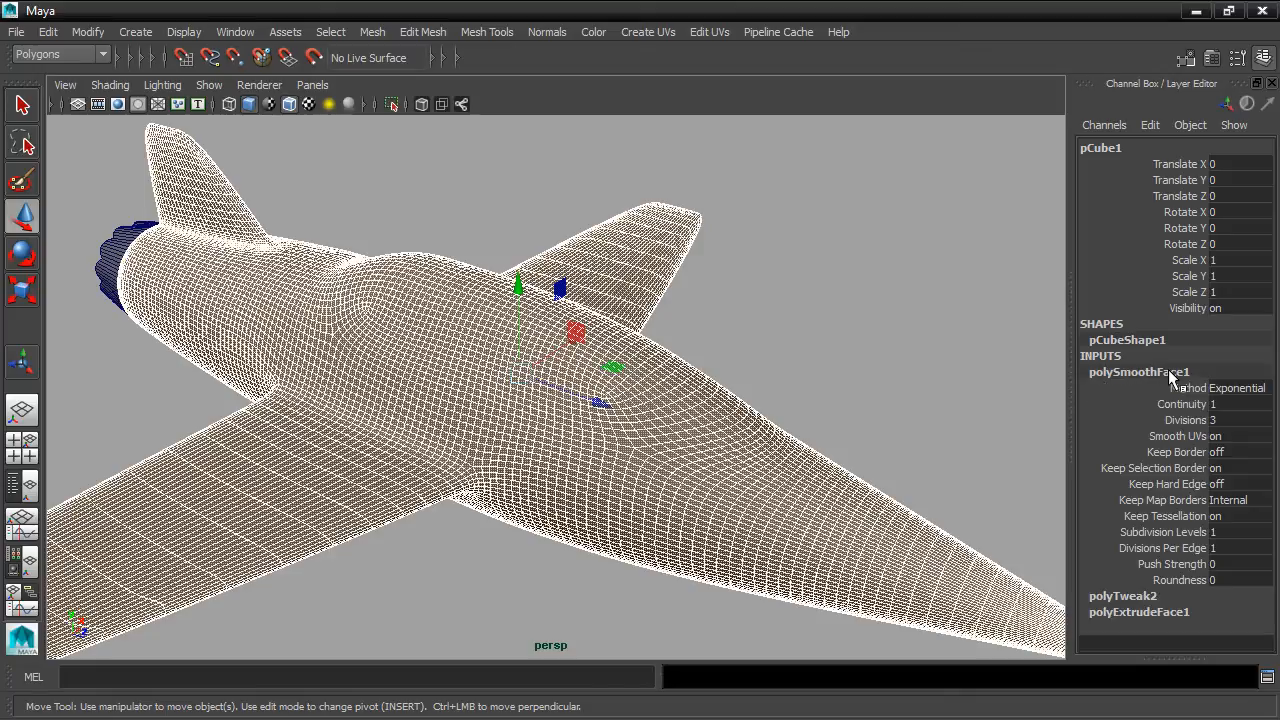
pyautogui.doubleClick(1221, 421)
pyautogui.write('2')
pyautogui.press('Return')
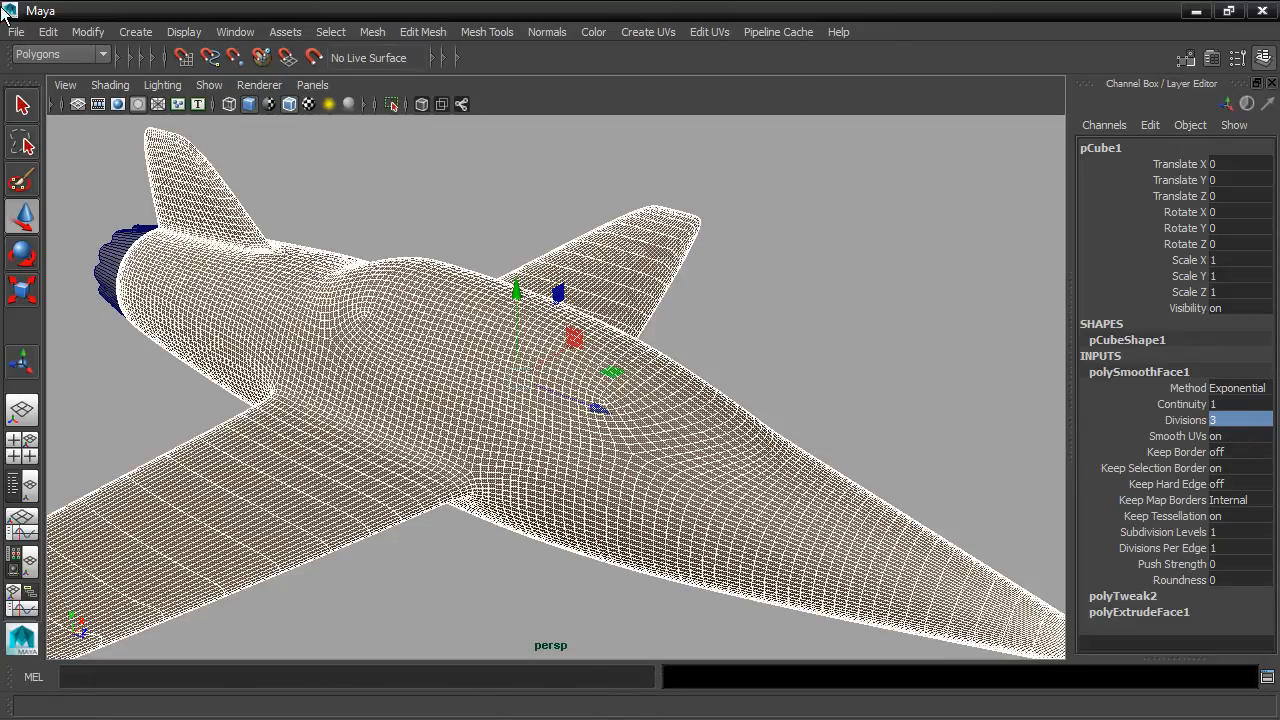
# Delete the construction history of the converted body mesh
pyautogui.click(47, 32)
pyautogui.moveTo(124, 241)
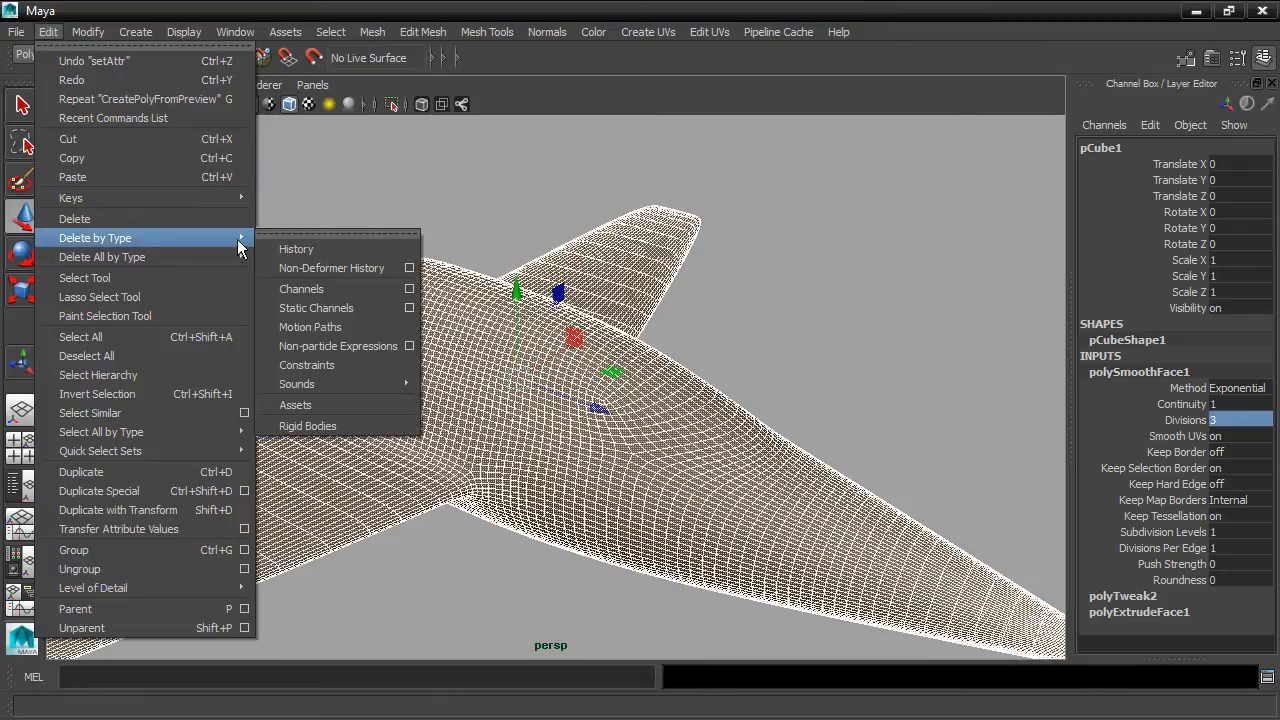
pyautogui.click(307, 257)
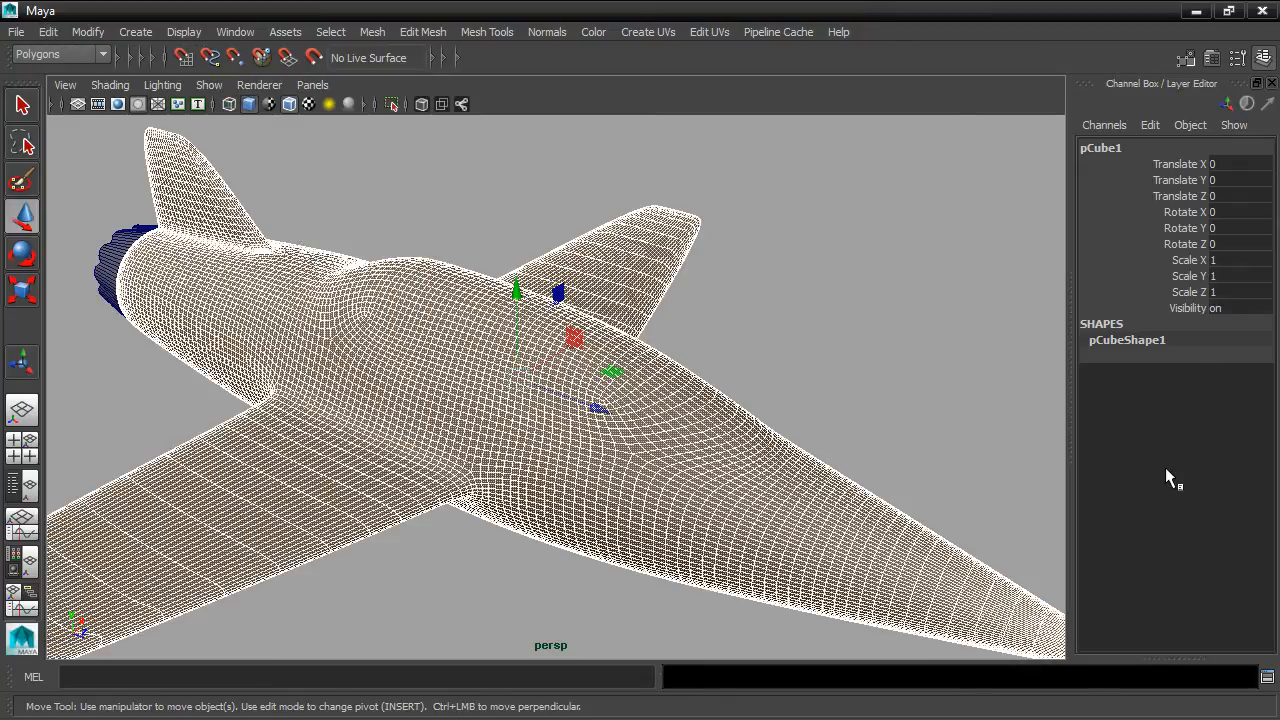
# Switch the body mesh to vertex selection and select the pole vertex on the fuselage side behind the cockpit
pyautogui.click(893, 369)
pyautogui.keyDown('alt'); pyautogui.moveTo(858, 402); pyautogui.dragTo(862, 374); pyautogui.keyUp('alt')
pyautogui.keyDown('alt'); pyautogui.moveTo(574, 380); pyautogui.dragTo(840, 320); pyautogui.keyUp('alt')
pyautogui.scroll(5, 832, 326)
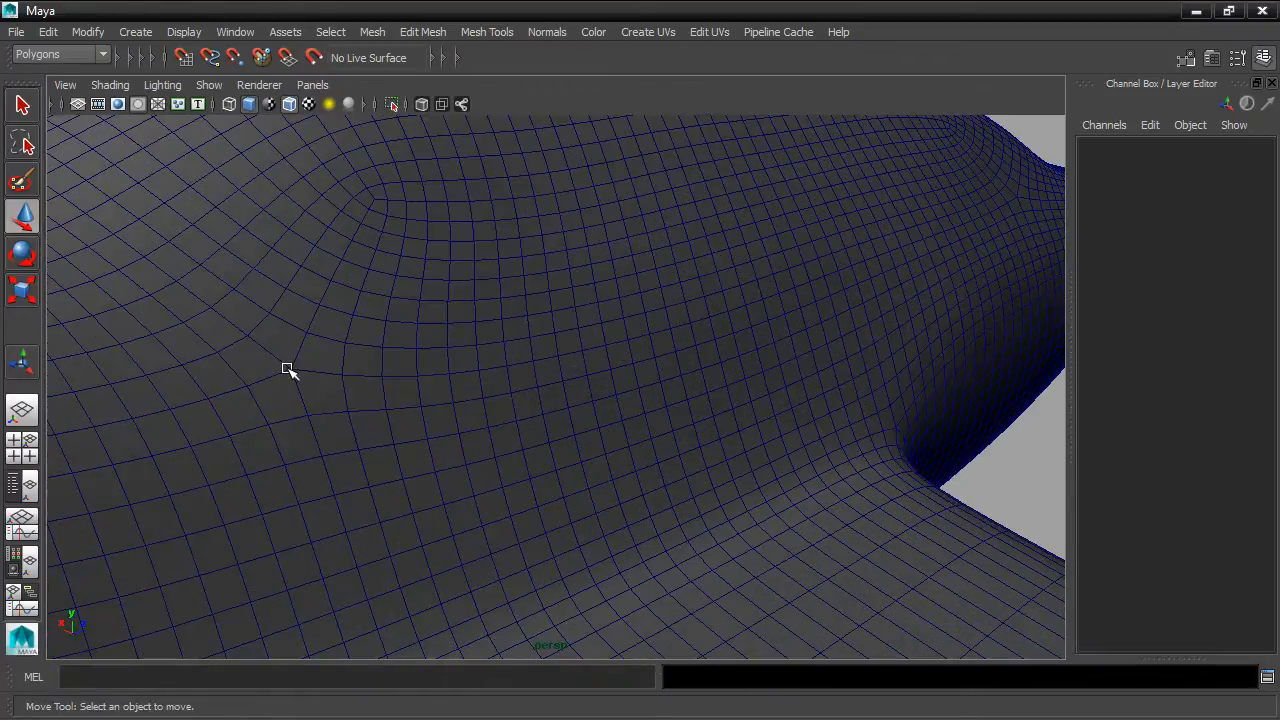
pyautogui.keyDown('alt'); pyautogui.moveTo(414, 354); pyautogui.dragTo(530, 350); pyautogui.keyUp('alt')
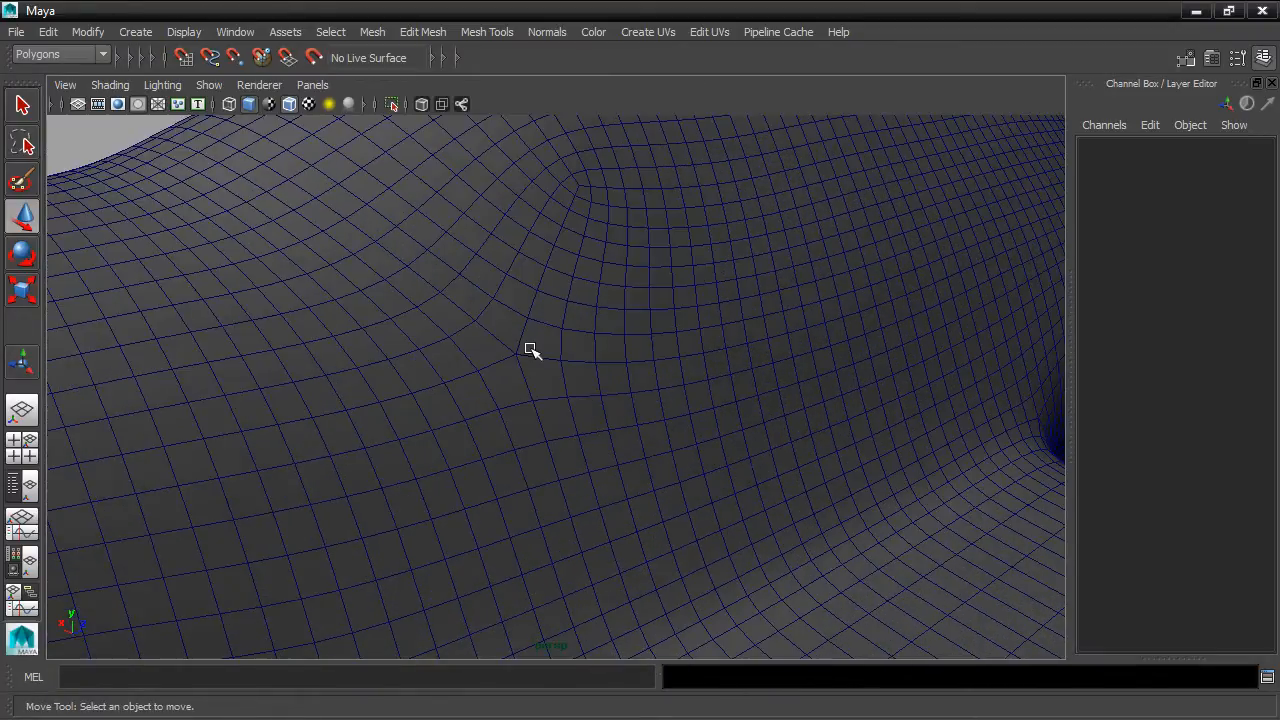
pyautogui.click(517, 357)
pyautogui.rightClick(517, 357)
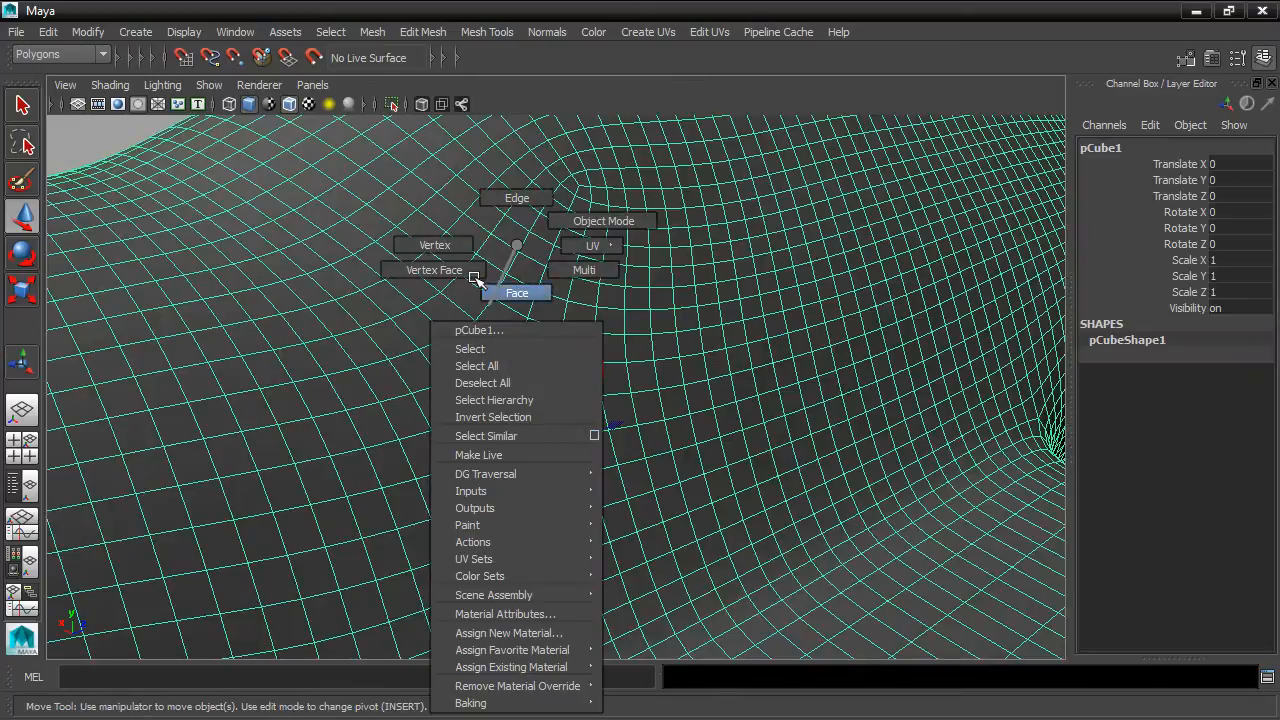
pyautogui.click(430, 246)
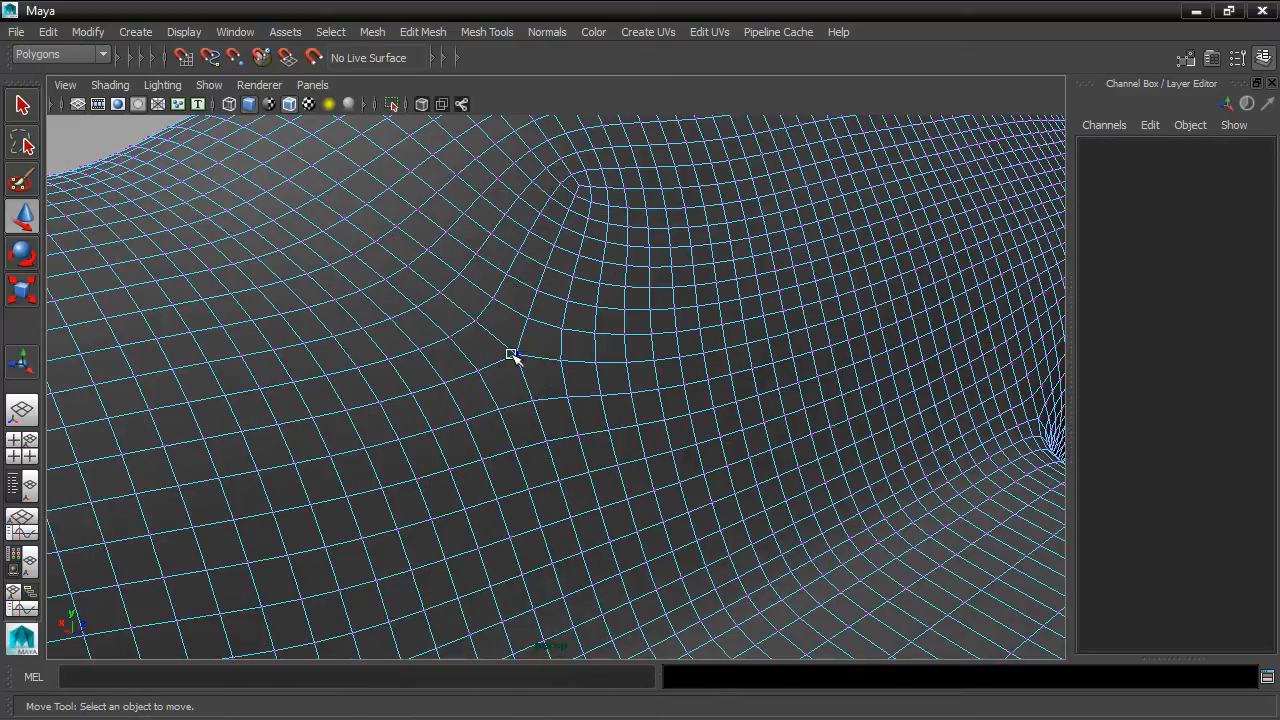
pyautogui.click(512, 357)
# Check the Symmetry Settings of the Move Tool and close its settings
pyautogui.keyDown('alt'); pyautogui.moveTo(646, 366); pyautogui.dragTo(818, 340); pyautogui.keyUp('alt')
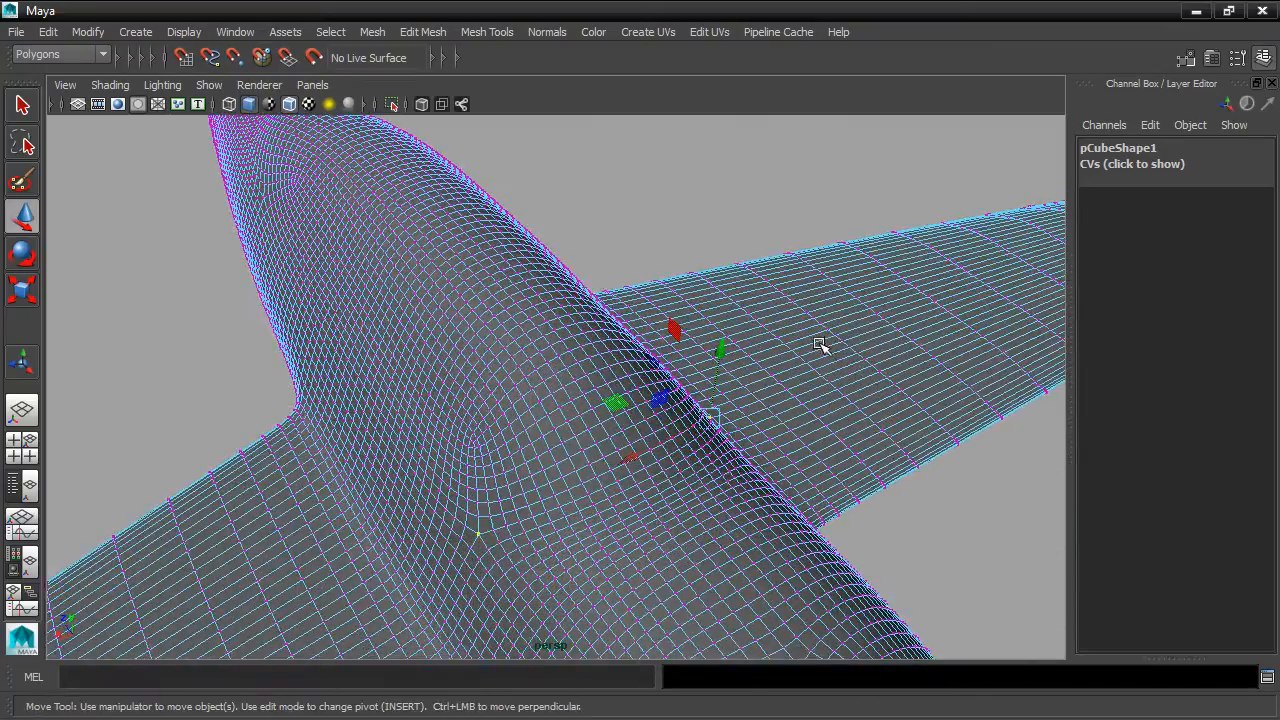
pyautogui.doubleClick(26, 222)
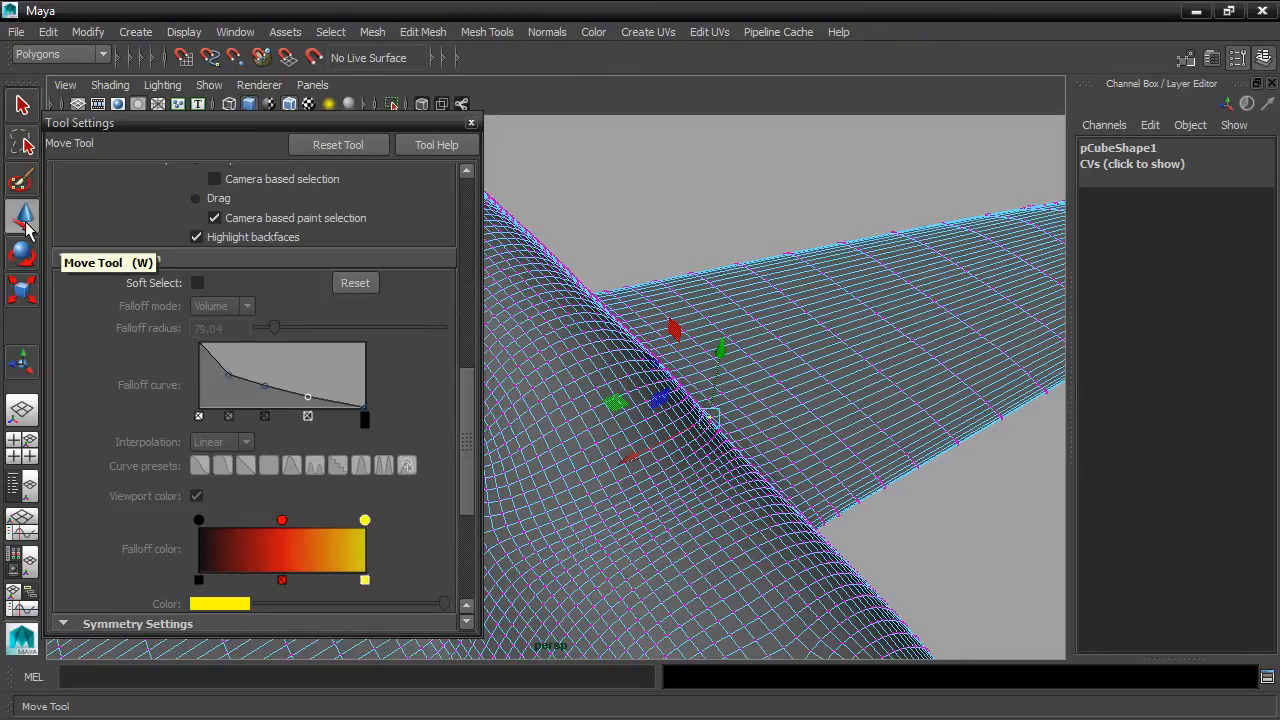
pyautogui.moveTo(465, 391); pyautogui.dragTo(476, 493)
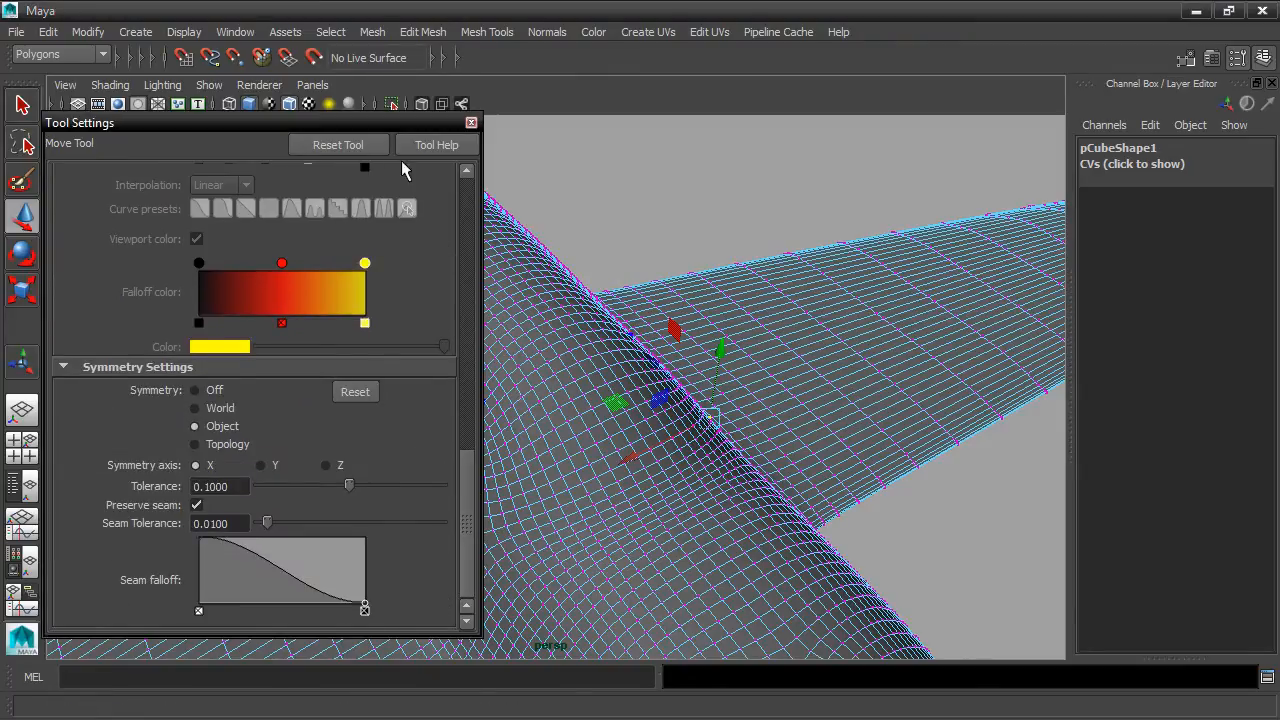
pyautogui.click(472, 124)
# Move the selected pole vertex behind the cockpit slightly to even out the surrounding edges
pyautogui.moveTo(550, 338)
pyautogui.keyDown('alt'); pyautogui.mouseDown()
pyautogui.moveTo(600, 420)
pyautogui.moveTo(529, 311)
pyautogui.moveTo(543, 316)
pyautogui.mouseUp(); pyautogui.keyUp('alt')
pyautogui.keyDown('alt'); pyautogui.moveTo(684, 329); pyautogui.dragTo(737, 311, button='middle'); pyautogui.keyUp('alt')
pyautogui.keyDown('alt'); pyautogui.moveTo(737, 311); pyautogui.dragTo(371, 406); pyautogui.keyUp('alt')
pyautogui.scroll(2, 371, 406)
pyautogui.keyDown('alt'); pyautogui.moveTo(633, 403); pyautogui.dragTo(155, 348, button='middle'); pyautogui.keyUp('alt')
pyautogui.keyDown('alt'); pyautogui.moveTo(510, 422); pyautogui.dragTo(576, 294, button='middle'); pyautogui.keyUp('alt')
pyautogui.scroll(2, 576, 294)
pyautogui.keyDown('alt'); pyautogui.moveTo(566, 346); pyautogui.dragTo(604, 313); pyautogui.keyUp('alt')
pyautogui.moveTo(430, 328); pyautogui.dragTo(425, 313)
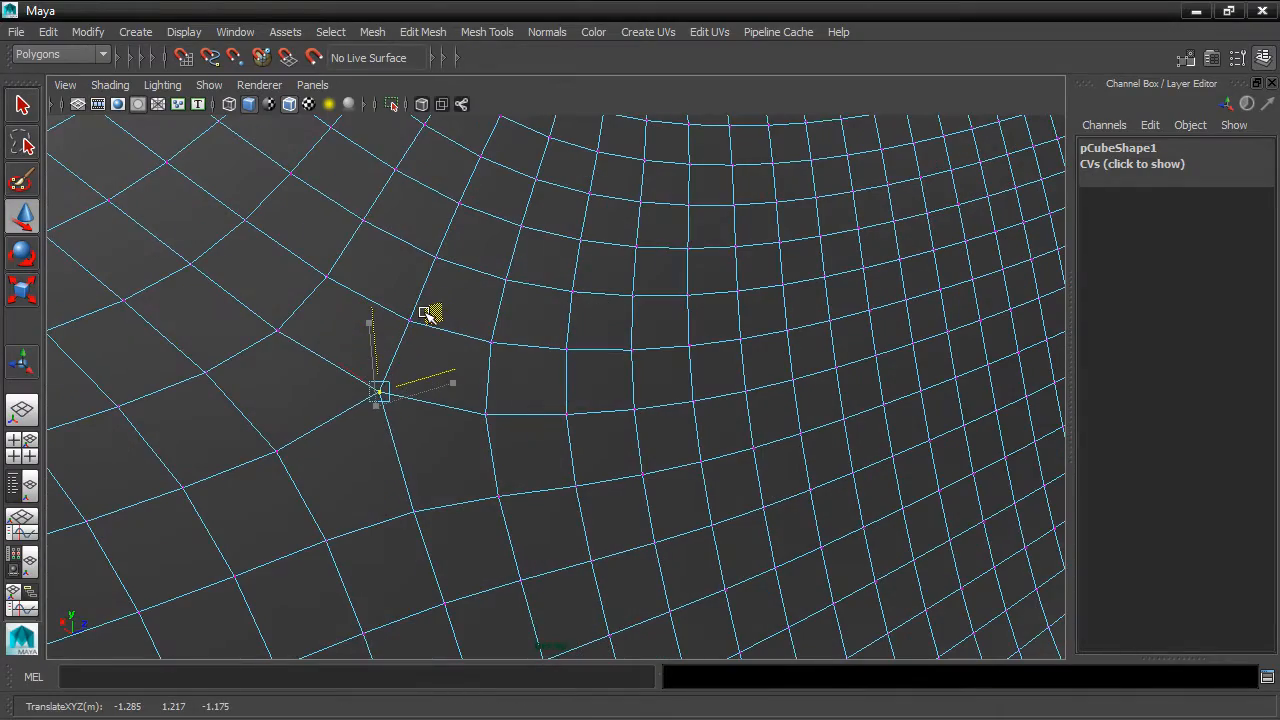
# Select the pole vertex on the fuselage side near the front of the cockpit
pyautogui.scroll(-3, 740, 311)
pyautogui.keyDown('alt'); pyautogui.moveTo(740, 311); pyautogui.dragTo(811, 320); pyautogui.keyUp('alt')
pyautogui.scroll(-3, 811, 320)
pyautogui.keyDown('alt'); pyautogui.moveTo(811, 320); pyautogui.dragTo(674, 349, button='middle'); pyautogui.keyUp('alt')
pyautogui.keyDown('alt'); pyautogui.moveTo(674, 349); pyautogui.dragTo(839, 337); pyautogui.keyUp('alt')
pyautogui.scroll(3, 726, 320)
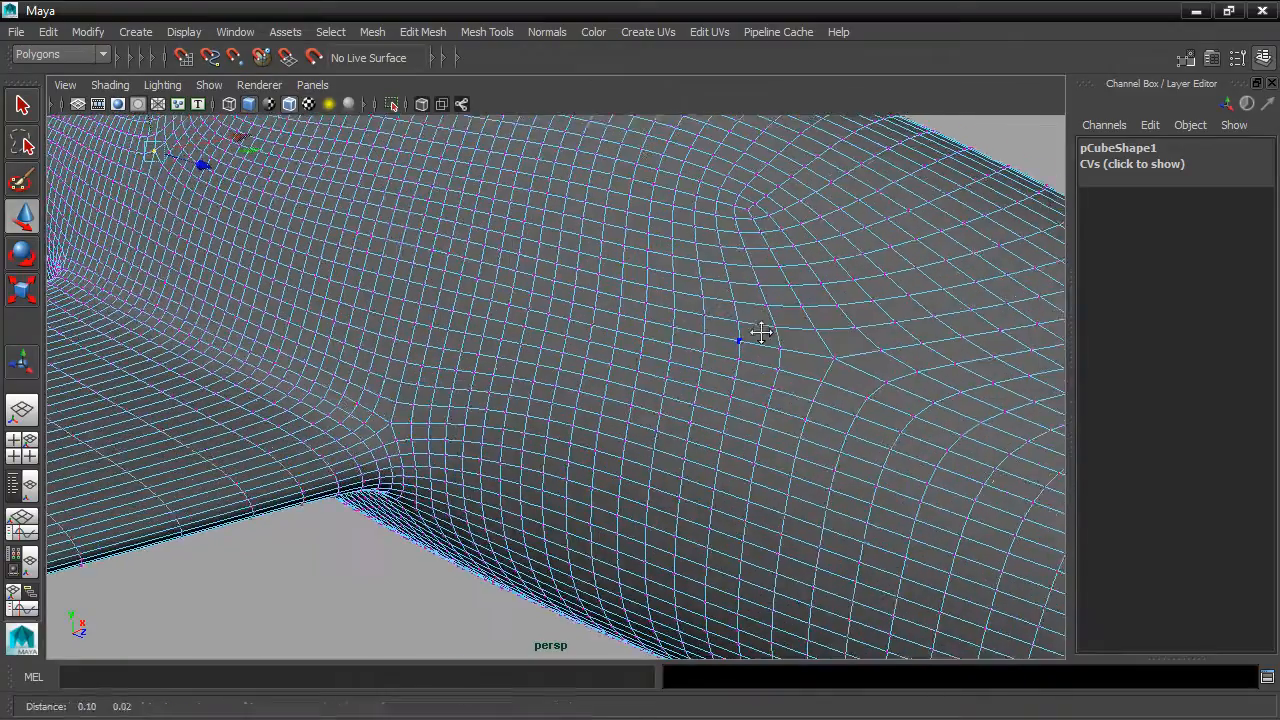
pyautogui.scroll(3, 590, 352)
pyautogui.click(676, 376)
pyautogui.scroll(5, 757, 423)
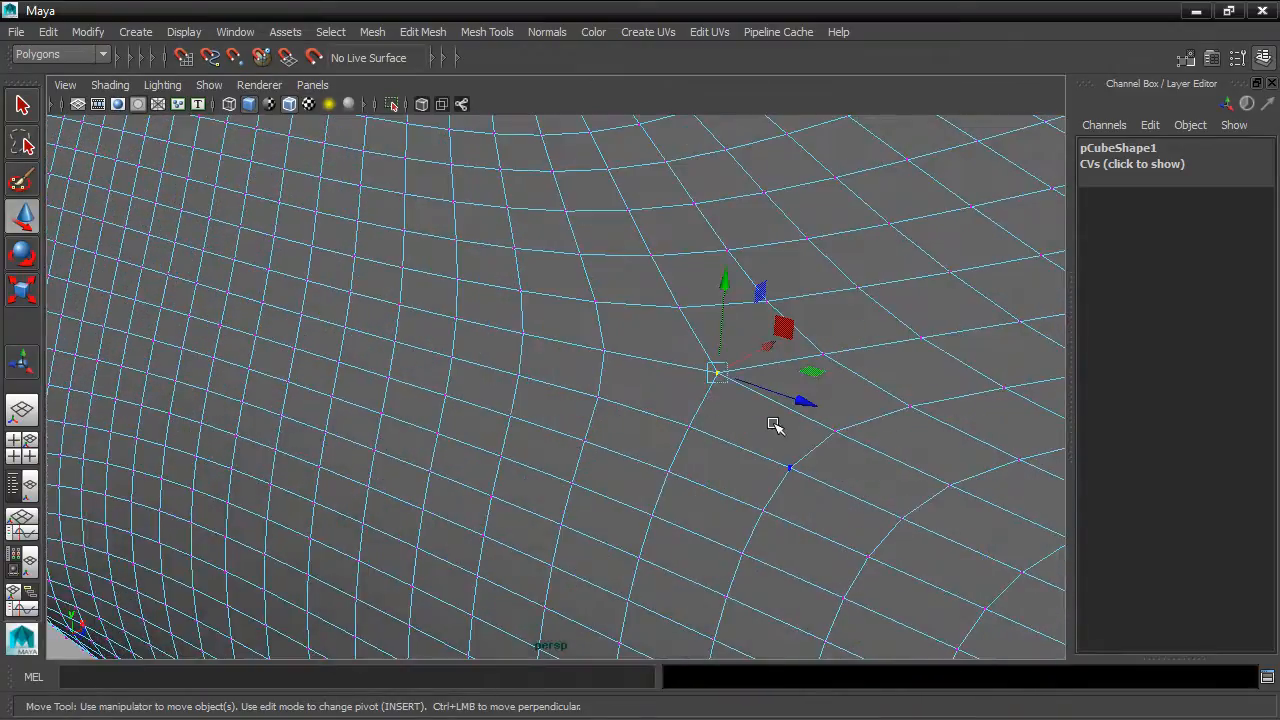
# Return to object mode and select the whole aircraft body mesh
pyautogui.keyDown('alt'); pyautogui.moveTo(612, 443); pyautogui.dragTo(590, 337); pyautogui.keyUp('alt')
pyautogui.scroll(-5, 592, 337)
pyautogui.moveTo(704, 394); pyautogui.dragTo(786, 214, button='right')
pyautogui.click(671, 283)
# Examine the rear of the fuselage where the body meets the scalloped engine nozzle
pyautogui.scroll(-5, 618, 327)
pyautogui.keyDown('alt'); pyautogui.moveTo(330, 430); pyautogui.dragTo(651, 311); pyautogui.keyUp('alt')
pyautogui.scroll(-3, 651, 311)
pyautogui.scroll(3, 560, 351)
pyautogui.keyDown('alt'); pyautogui.moveTo(560, 351); pyautogui.dragTo(683, 420); pyautogui.keyUp('alt')
pyautogui.scroll(3, 666, 386)
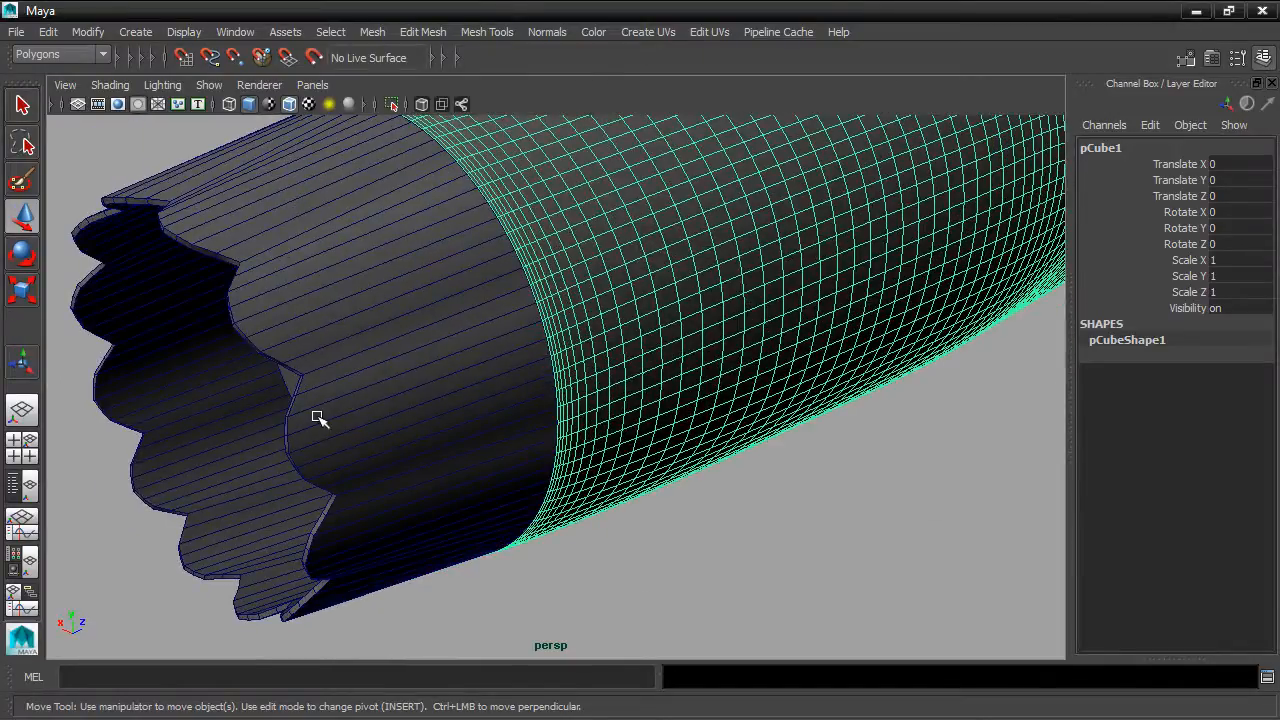
pyautogui.scroll(-3, 798, 494)
pyautogui.keyDown('alt'); pyautogui.moveTo(894, 401); pyautogui.dragTo(760, 355); pyautogui.keyUp('alt')
pyautogui.keyDown('alt'); pyautogui.moveTo(760, 355); pyautogui.dragTo(852, 362, button='middle'); pyautogui.keyUp('alt')
# Close the open borders of the aircraft body, including the nose tip, with Fill Hole
pyautogui.keyDown('alt'); pyautogui.moveTo(852, 362); pyautogui.dragTo(294, 303); pyautogui.keyUp('alt')
pyautogui.scroll(-2, 706, 517)
pyautogui.keyDown('alt'); pyautogui.moveTo(706, 517); pyautogui.dragTo(573, 308, button='middle'); pyautogui.keyUp('alt')
pyautogui.keyDown('alt'); pyautogui.moveTo(705, 478); pyautogui.dragTo(662, 341, button='middle'); pyautogui.keyUp('alt')
pyautogui.keyDown('alt'); pyautogui.moveTo(571, 391); pyautogui.dragTo(766, 334, button='right'); pyautogui.keyUp('alt')
pyautogui.keyDown('alt'); pyautogui.moveTo(766, 334); pyautogui.dragTo(723, 343); pyautogui.keyUp('alt')
pyautogui.keyDown('alt'); pyautogui.moveTo(723, 343); pyautogui.dragTo(770, 268, button='right'); pyautogui.keyUp('alt')
pyautogui.keyDown('alt'); pyautogui.moveTo(770, 268); pyautogui.dragTo(763, 243); pyautogui.keyUp('alt')
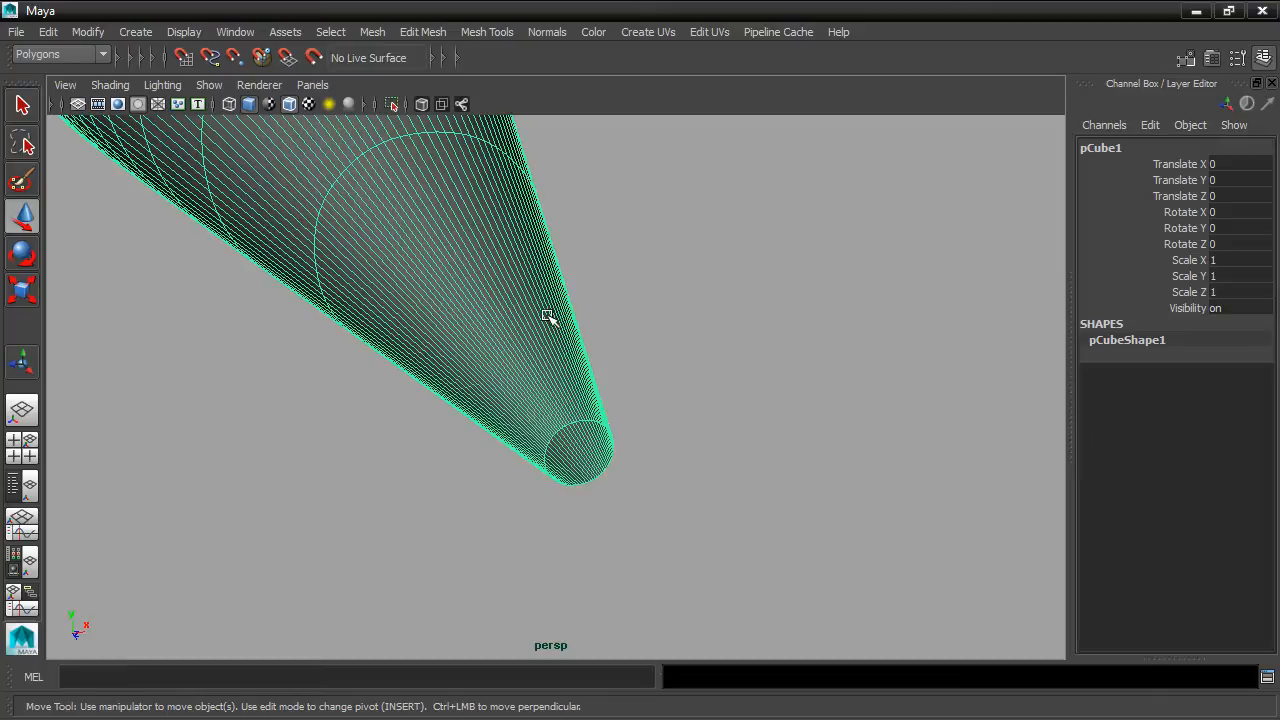
pyautogui.click(372, 32)
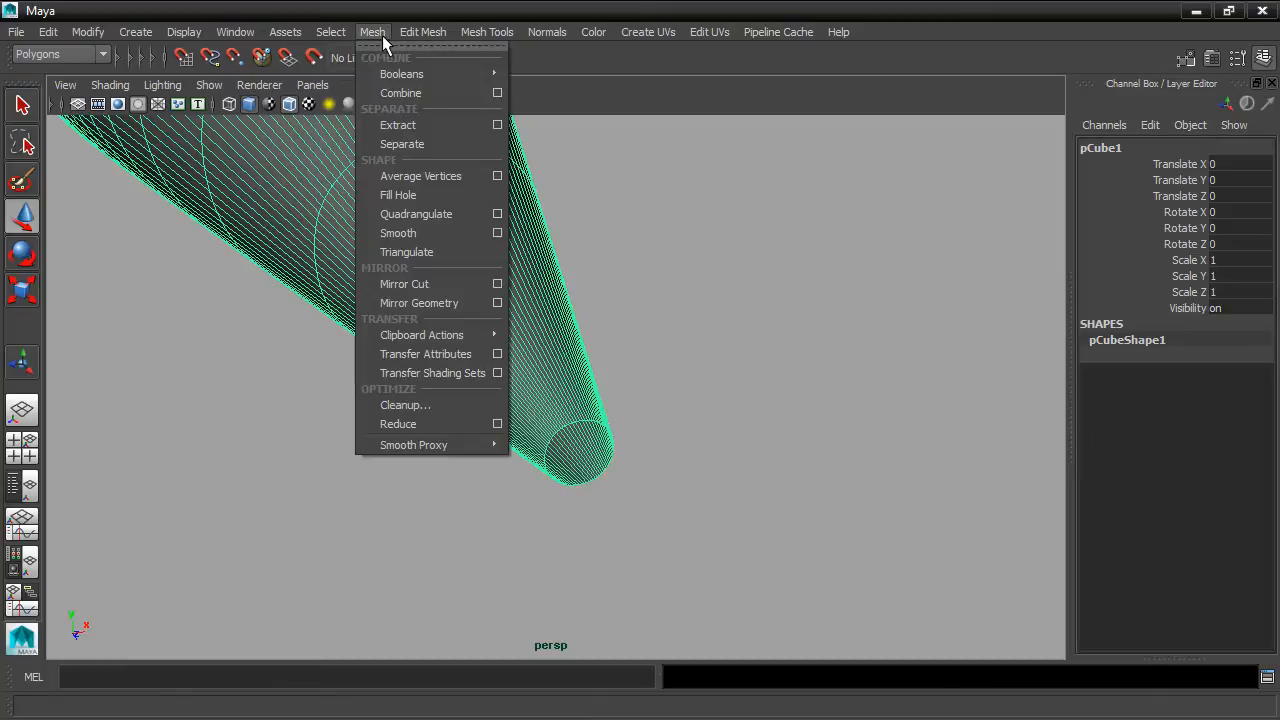
pyautogui.click(405, 195)
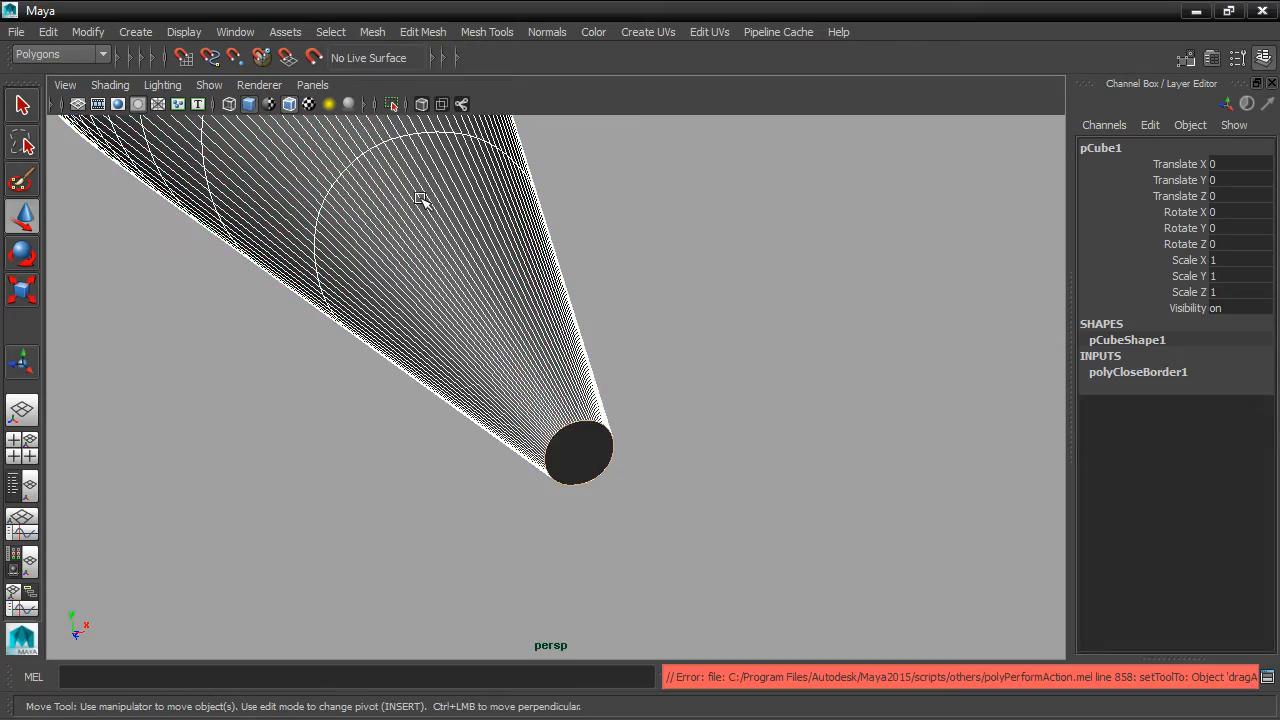
# Slide the engine nozzle aside along X to inspect the filled rear of the fuselage, and undo the move
pyautogui.keyDown('alt'); pyautogui.moveTo(566, 457); pyautogui.dragTo(762, 346); pyautogui.keyUp('alt')
pyautogui.keyDown('alt'); pyautogui.moveTo(762, 346); pyautogui.dragTo(793, 357, button='middle'); pyautogui.keyUp('alt')
pyautogui.keyDown('alt'); pyautogui.moveTo(705, 232); pyautogui.dragTo(766, 257); pyautogui.keyUp('alt')
pyautogui.keyDown('alt'); pyautogui.moveTo(612, 311); pyautogui.dragTo(766, 251, button='middle'); pyautogui.keyUp('alt')
pyautogui.keyDown('alt'); pyautogui.moveTo(640, 300); pyautogui.dragTo(766, 265); pyautogui.keyUp('alt')
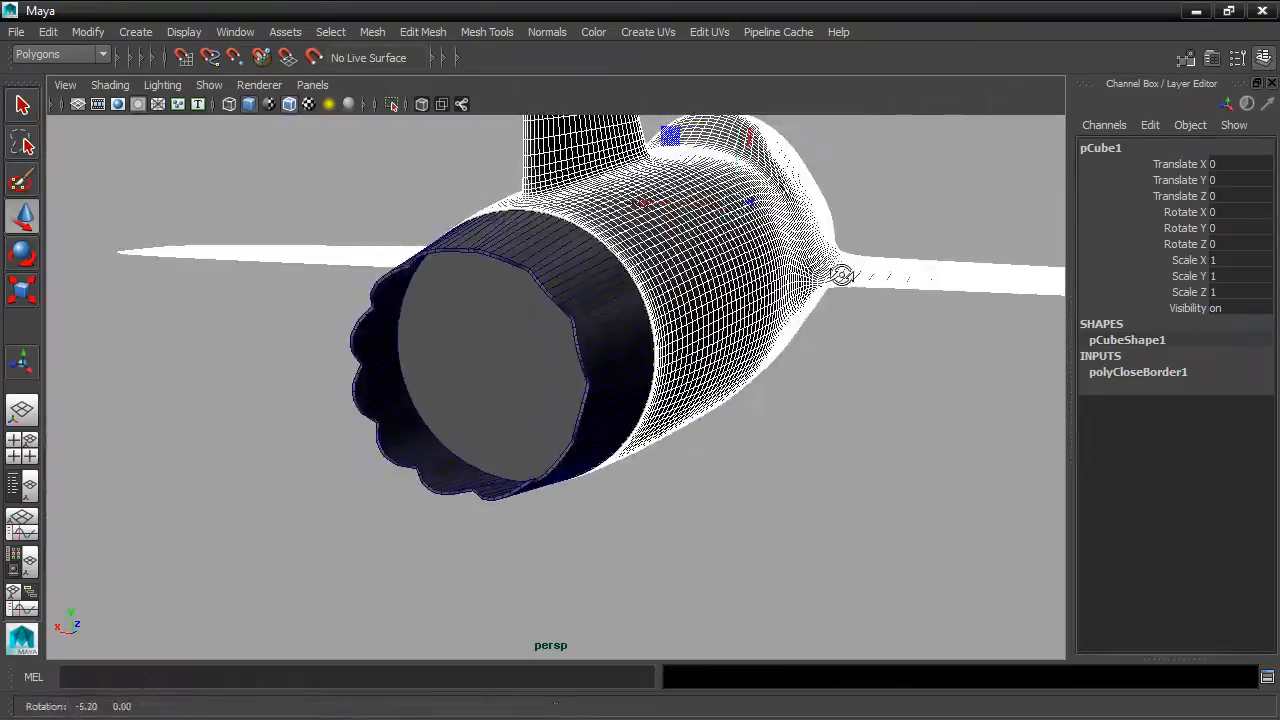
pyautogui.click(593, 315)
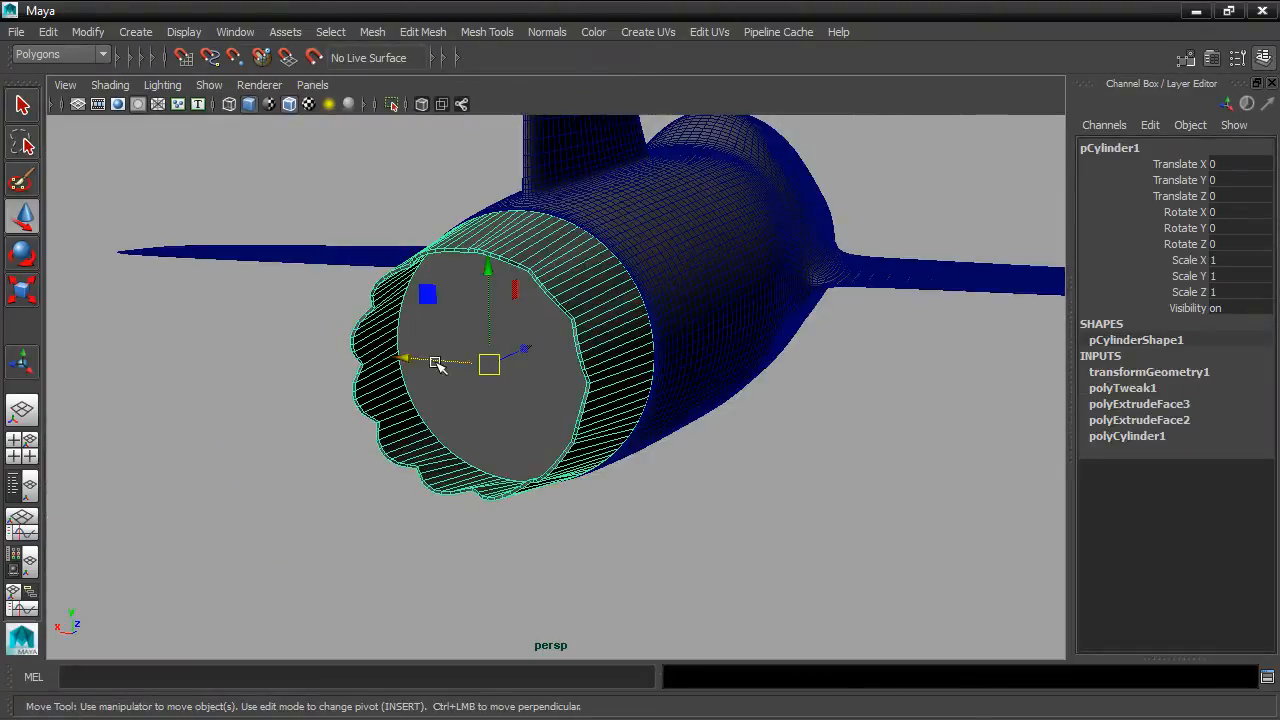
pyautogui.moveTo(405, 360); pyautogui.dragTo(117, 337)
pyautogui.keyDown('alt'); pyautogui.moveTo(570, 340); pyautogui.dragTo(622, 360); pyautogui.keyUp('alt')
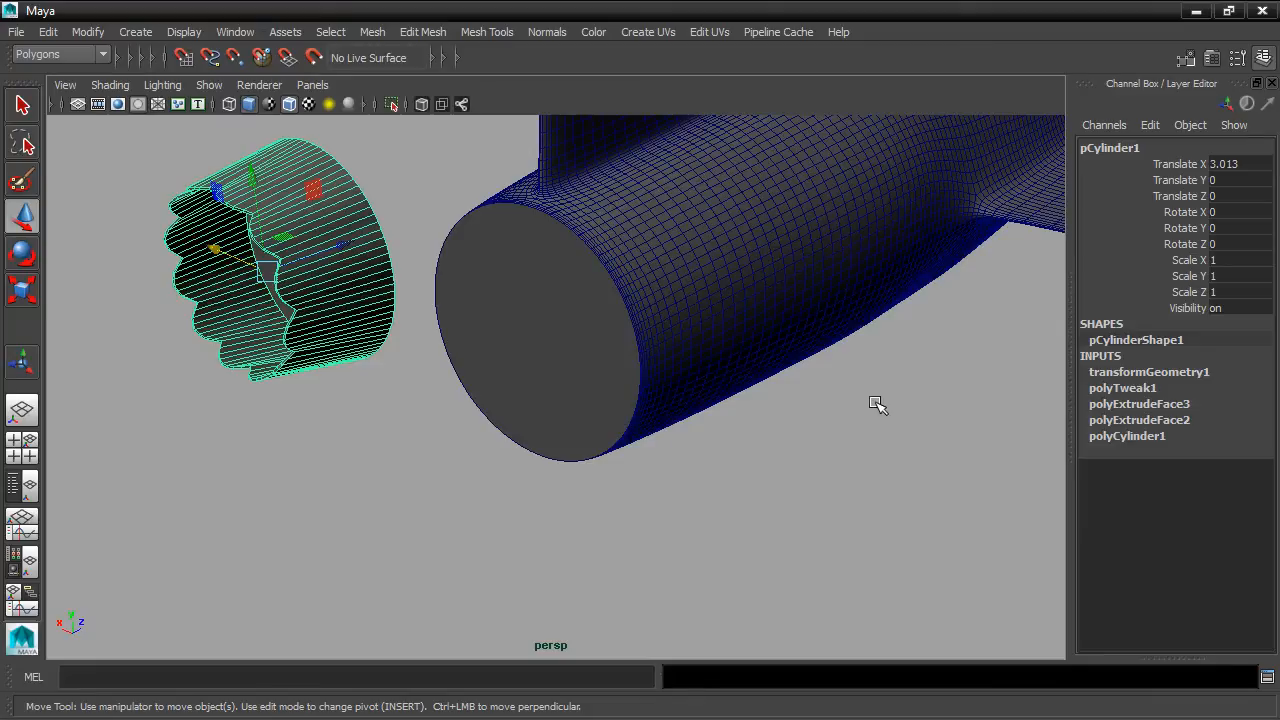
pyautogui.hotkey('ctrl', 'z')
# Select the aircraft body mesh and delete its construction history
pyautogui.keyDown('alt'); pyautogui.moveTo(980, 346); pyautogui.dragTo(829, 283); pyautogui.keyUp('alt')
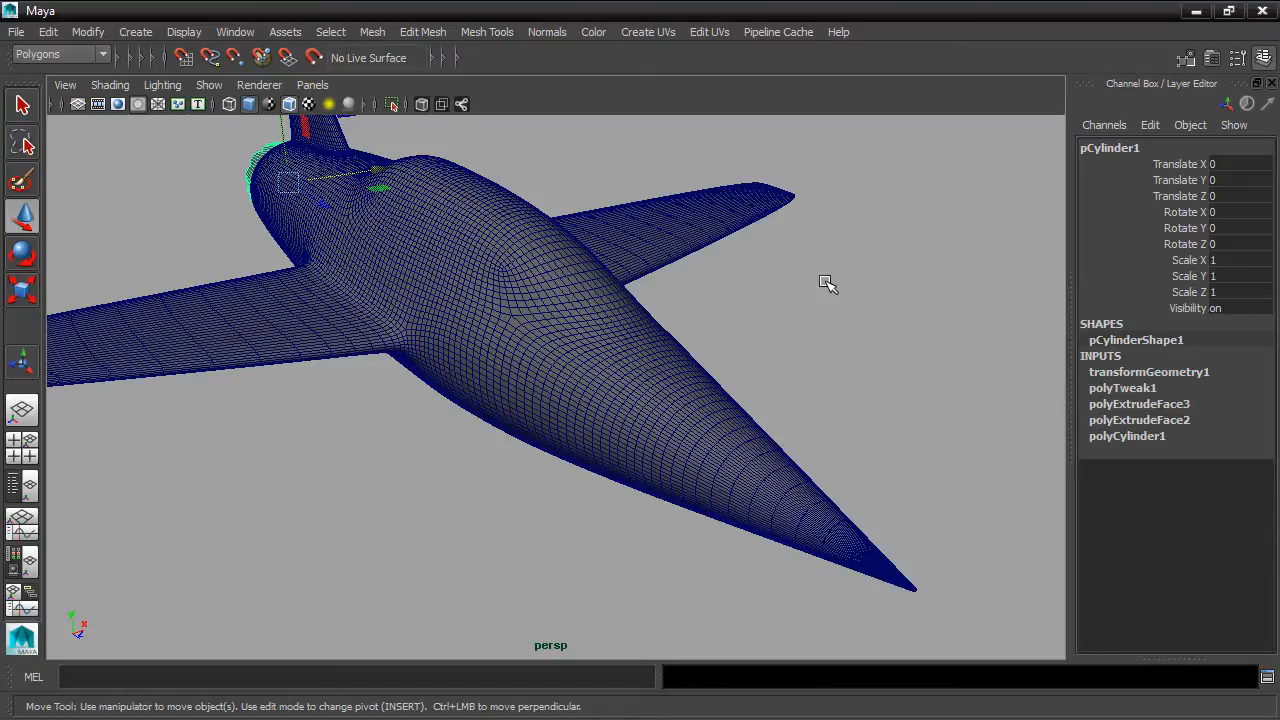
pyautogui.click(554, 331)
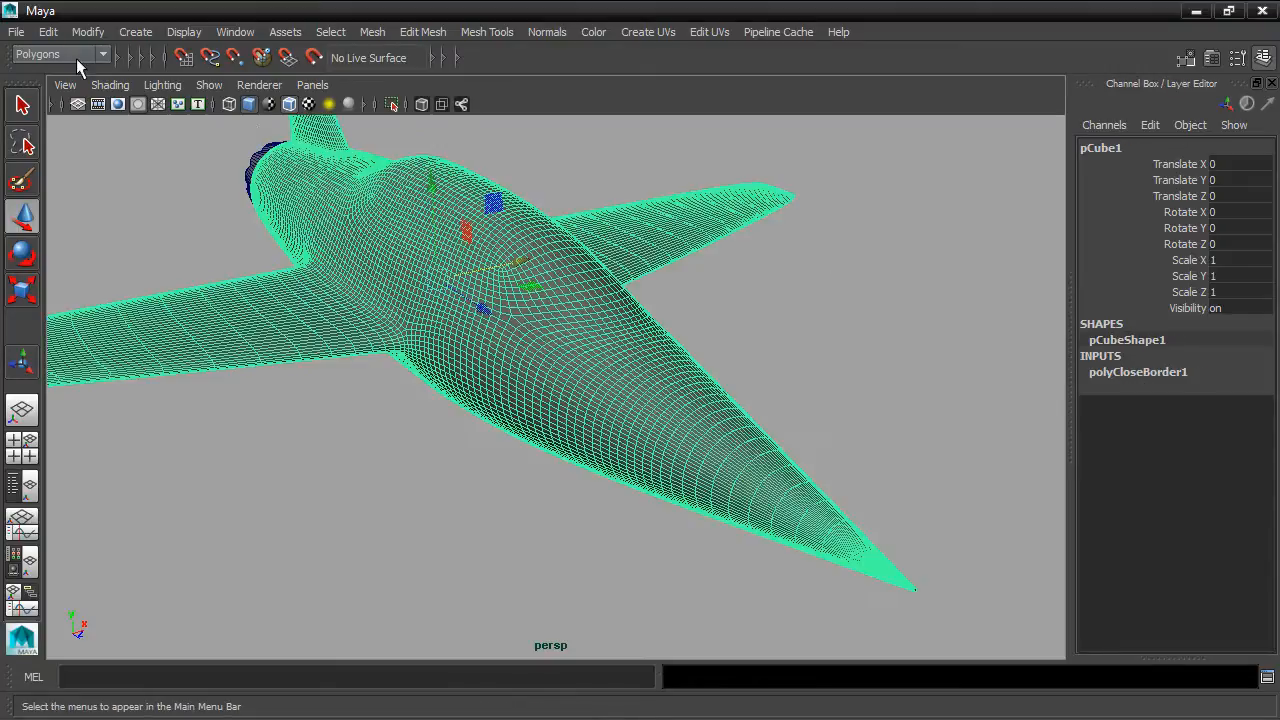
pyautogui.click(45, 33)
pyautogui.moveTo(103, 240)
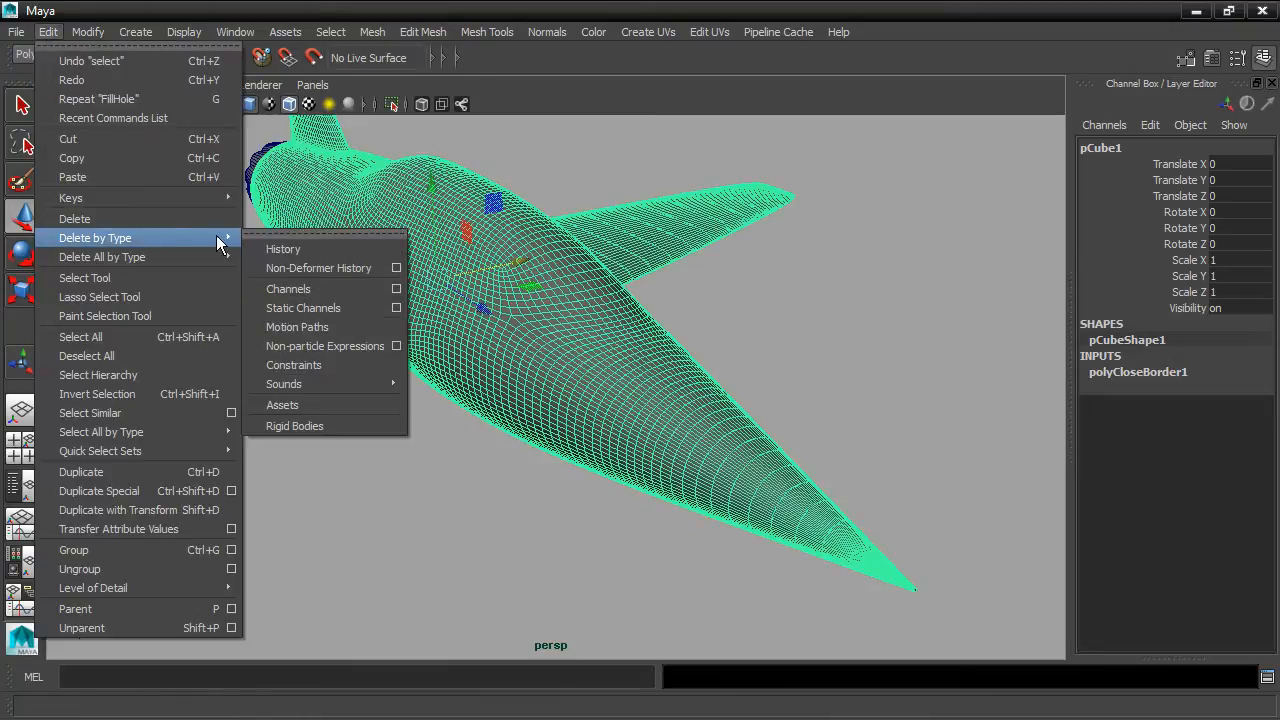
pyautogui.click(280, 246)
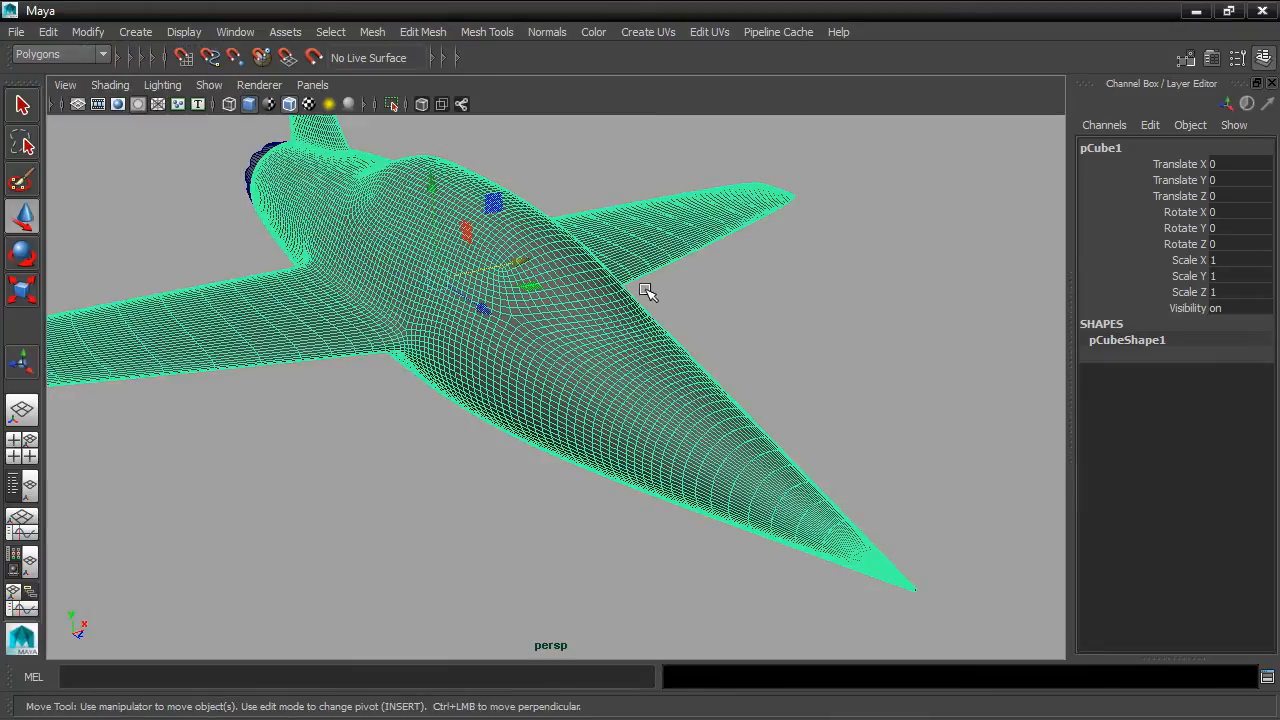
# Activate the Paint Selection tool on the aircraft body and enlarge its brush radius to about 21.7
pyautogui.scroll(3, 646, 286)
pyautogui.keyDown('alt'); pyautogui.moveTo(632, 305); pyautogui.dragTo(663, 463); pyautogui.keyUp('alt')
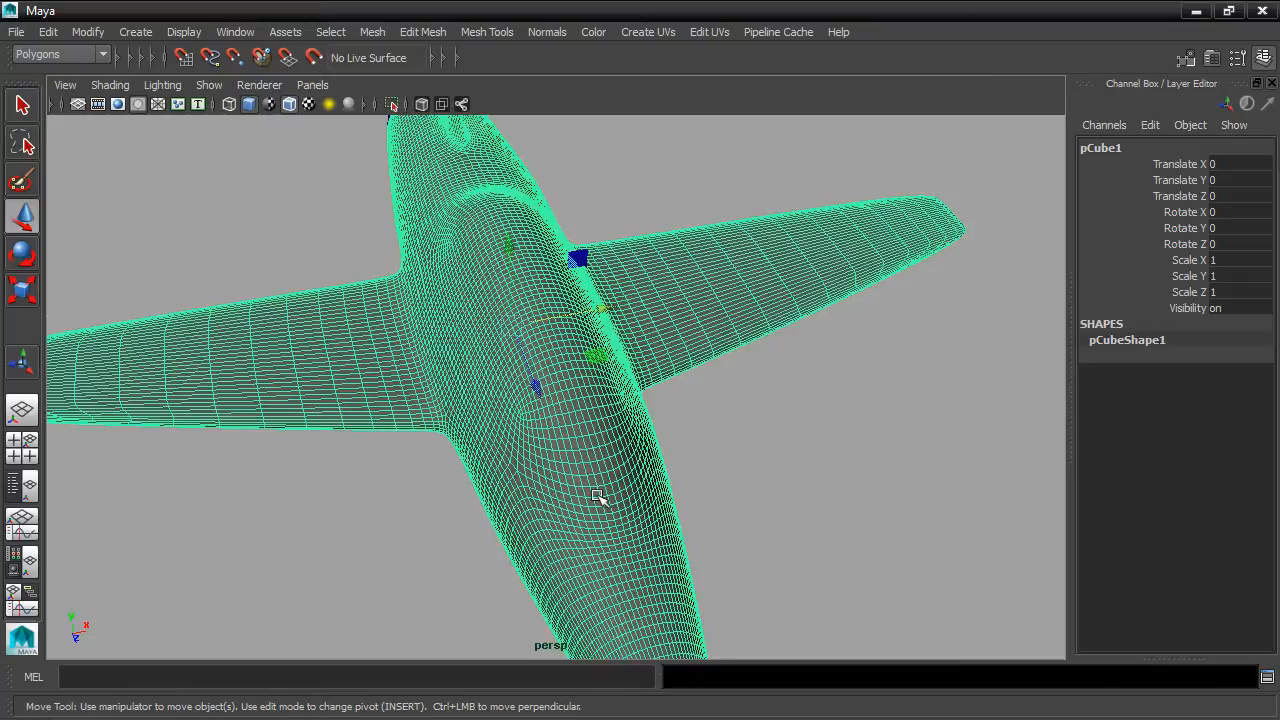
pyautogui.keyDown('alt'); pyautogui.moveTo(760, 446); pyautogui.dragTo(777, 426); pyautogui.keyUp('alt')
pyautogui.keyDown('alt'); pyautogui.moveTo(777, 426); pyautogui.dragTo(783, 532, button='middle'); pyautogui.keyUp('alt')
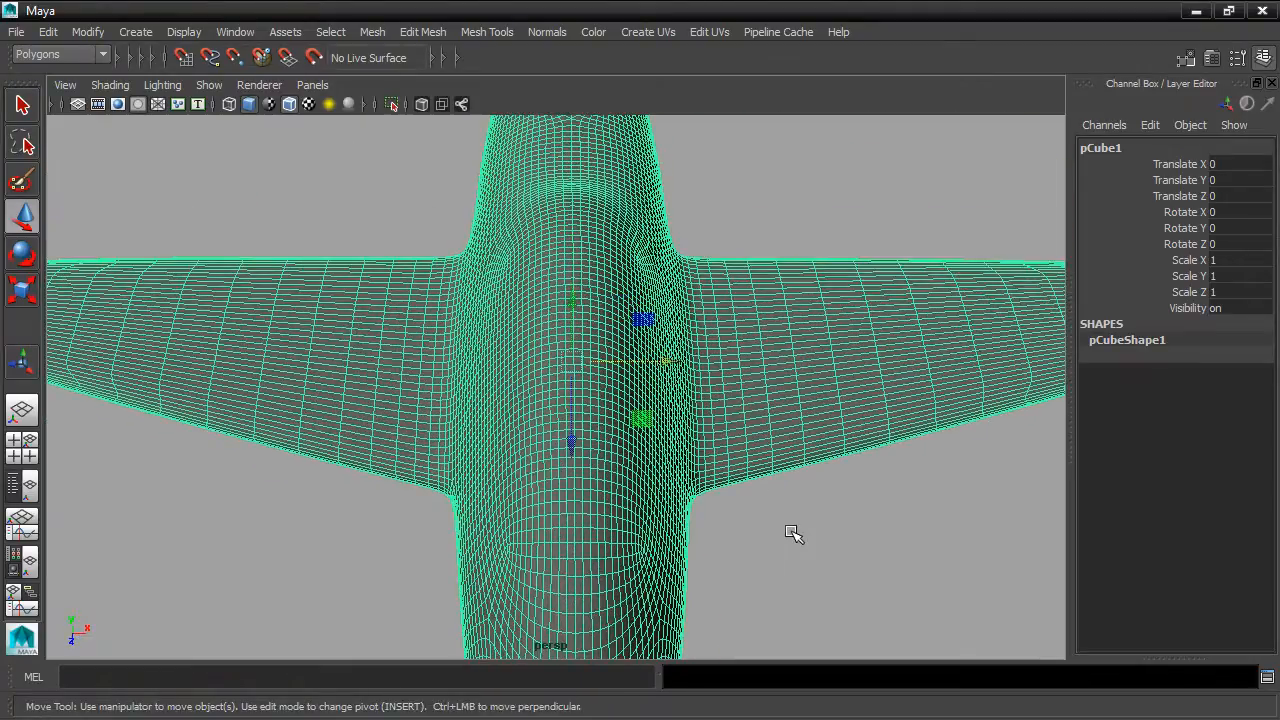
pyautogui.click(19, 184)
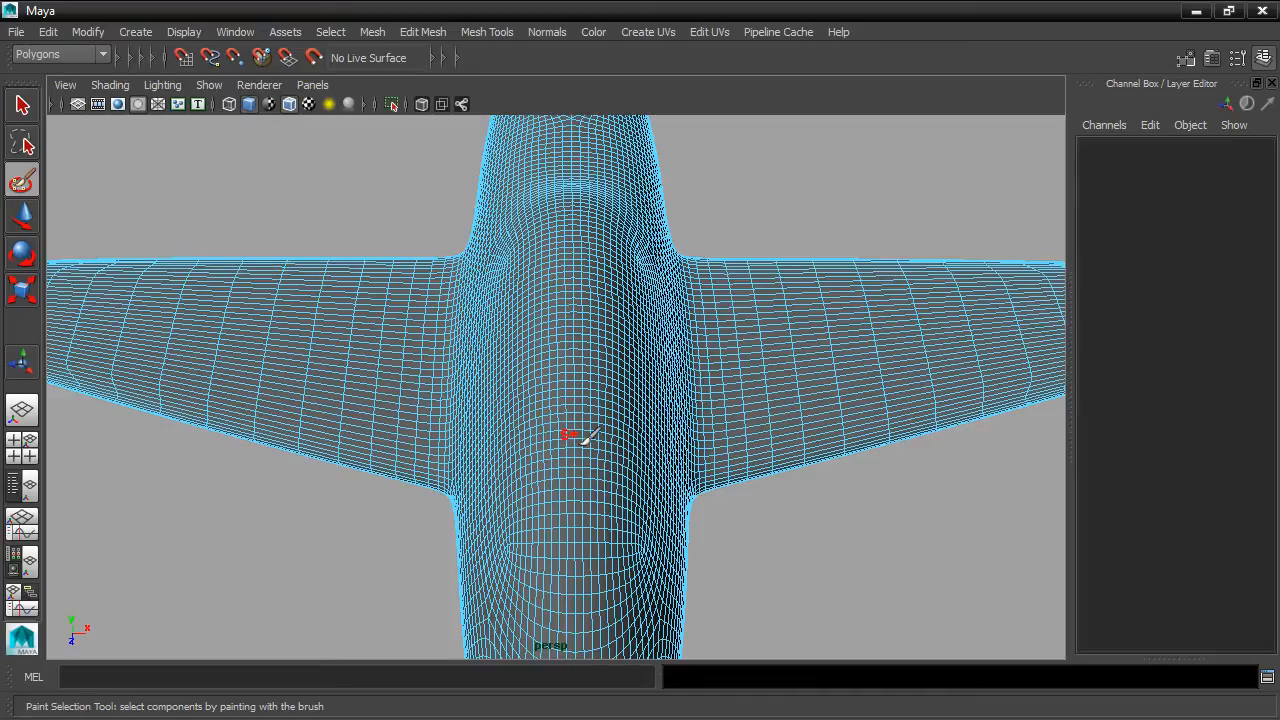
pyautogui.scroll(2, 580, 404)
pyautogui.press('b')
pyautogui.moveTo(580, 404)
pyautogui.mouseDown()
pyautogui.moveTo(601, 402)
pyautogui.moveTo(590, 403)
pyautogui.mouseUp()
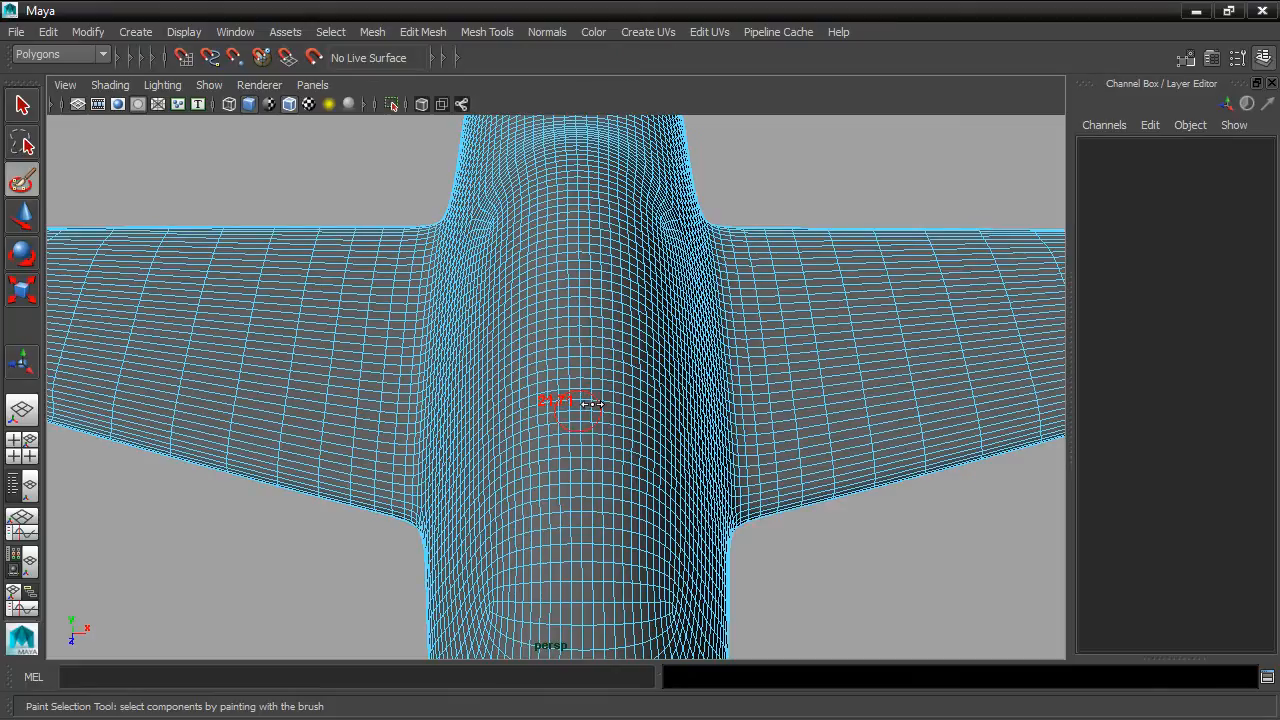
# Paint-select a strip of faces along the top of the cockpit bulge in face mode
pyautogui.hotkey('ctrl', 'z')
pyautogui.moveTo(553, 252); pyautogui.dragTo(560, 284, button='right')
pyautogui.moveTo(558, 262)
pyautogui.mouseDown()
pyautogui.moveTo(586, 471)
pyautogui.moveTo(566, 497)
pyautogui.moveTo(554, 309)
pyautogui.mouseUp()
pyautogui.keyDown('alt'); pyautogui.moveTo(588, 410); pyautogui.dragTo(716, 406); pyautogui.keyUp('alt')
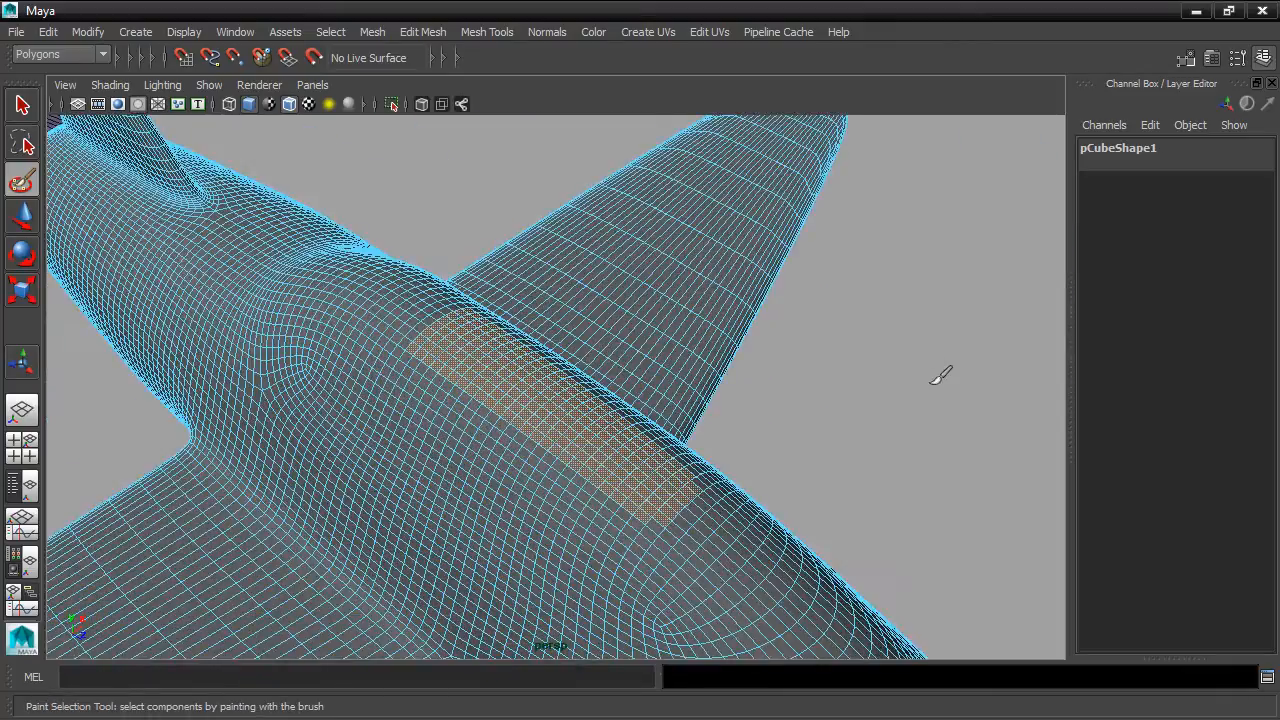
# Grow the face selection ring by ring until it covers the whole cockpit bulge down its sides and front
pyautogui.hotkey('shift', '.')
pyautogui.hotkey('shift', '.')
pyautogui.hotkey('shift', '.')
pyautogui.hotkey('shift', '.')
pyautogui.hotkey('shift', '.')
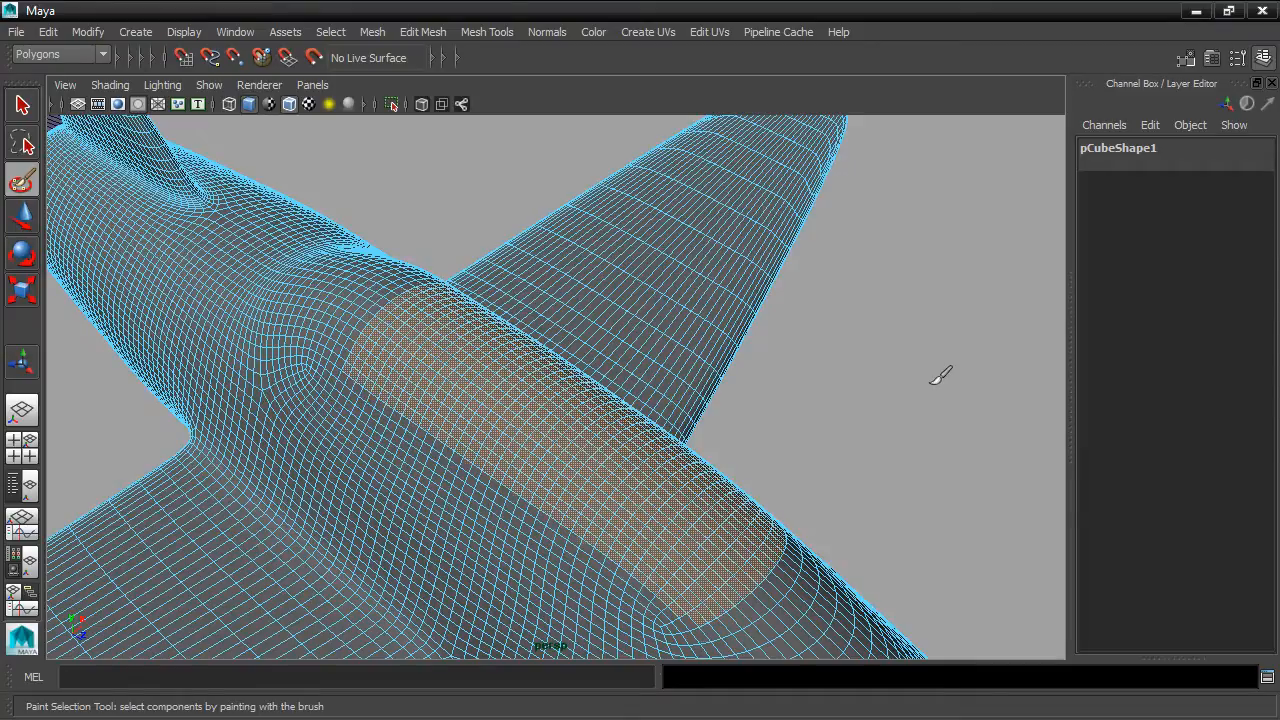
pyautogui.hotkey('shift', '.')
pyautogui.hotkey('shift', '.')
pyautogui.keyDown('alt'); pyautogui.moveTo(898, 356); pyautogui.dragTo(834, 206, button='middle'); pyautogui.keyUp('alt')
pyautogui.keyDown('alt'); pyautogui.moveTo(834, 206); pyautogui.dragTo(849, 208); pyautogui.keyUp('alt')
pyautogui.keyDown('alt'); pyautogui.moveTo(849, 208); pyautogui.dragTo(860, 268, button='right'); pyautogui.keyUp('alt')
pyautogui.keyDown('alt'); pyautogui.moveTo(877, 317); pyautogui.dragTo(817, 232, button='middle'); pyautogui.keyUp('alt')
pyautogui.keyDown('alt'); pyautogui.moveTo(817, 232); pyautogui.dragTo(930, 215); pyautogui.keyUp('alt')
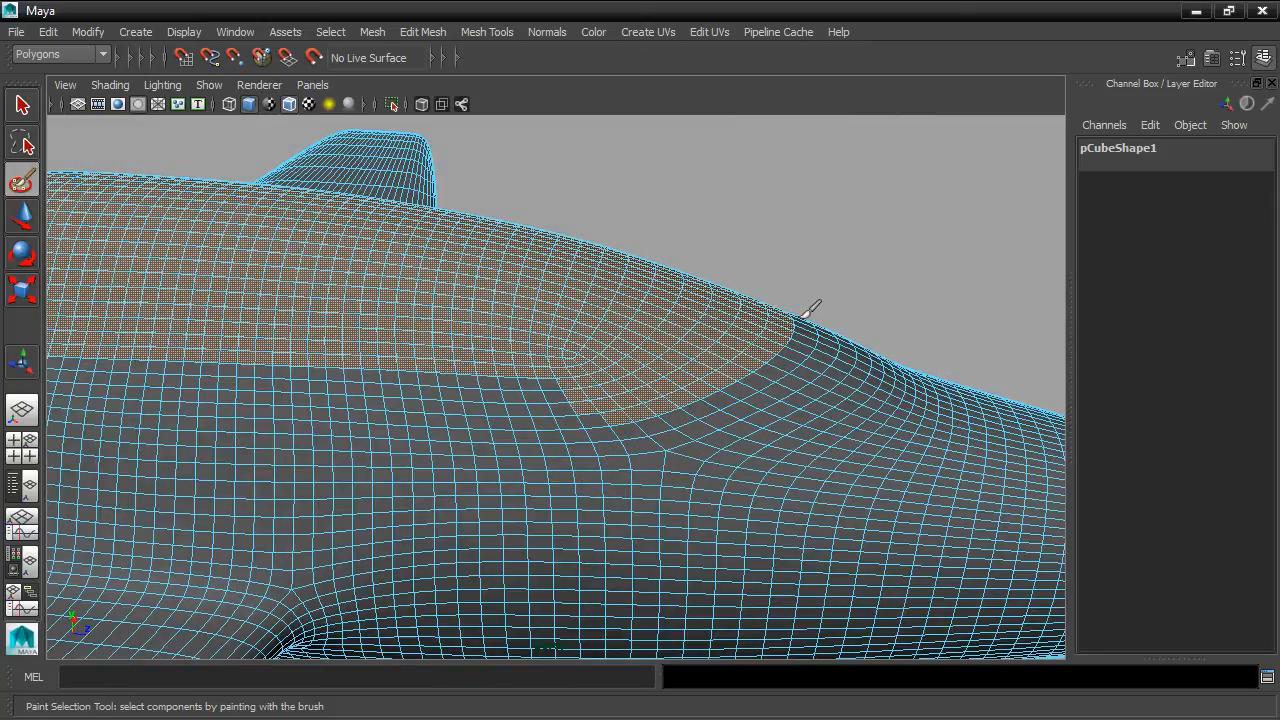
pyautogui.hotkey('shift', '.')
pyautogui.hotkey('shift', '.')
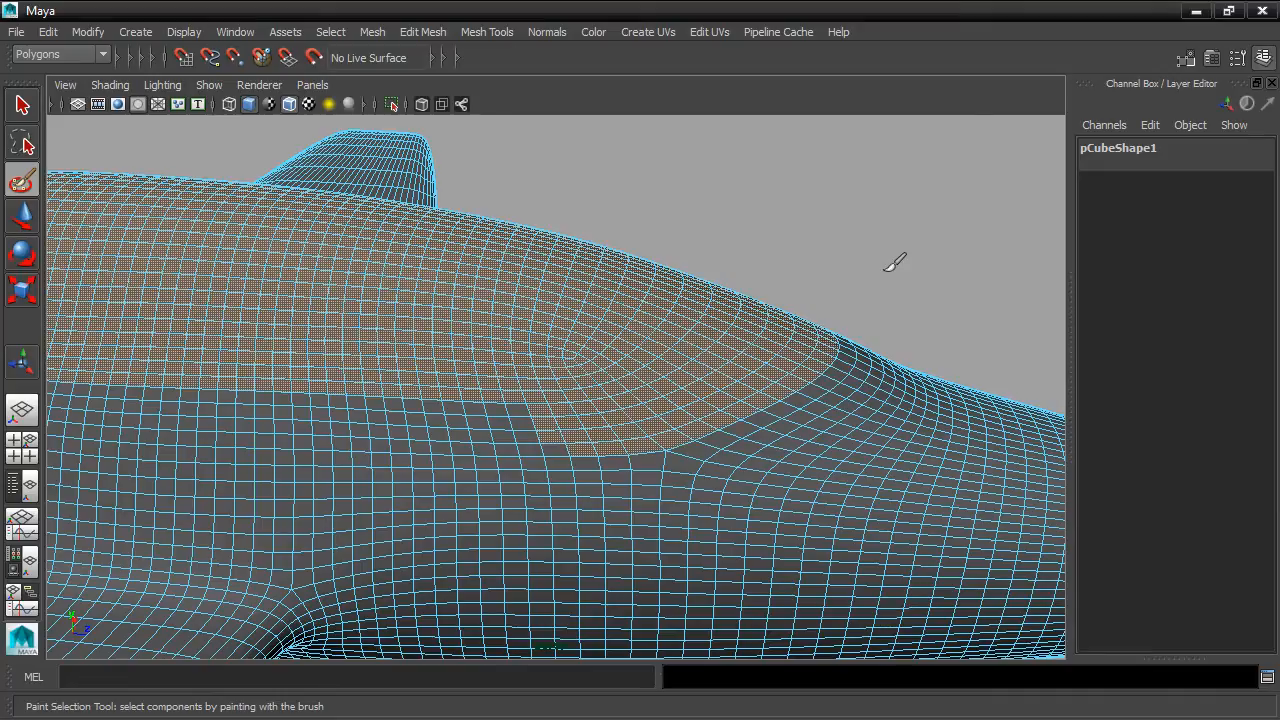
# Deselect the outermost row of faces along the canopy's lower front border with the paint brush
pyautogui.moveTo(857, 343)
pyautogui.keyDown('alt'); pyautogui.mouseDown()
pyautogui.moveTo(834, 323)
pyautogui.moveTo(863, 320)
pyautogui.mouseUp(); pyautogui.keyUp('alt')
pyautogui.keyDown('alt'); pyautogui.moveTo(863, 320); pyautogui.dragTo(832, 382, button='right'); pyautogui.keyUp('alt')
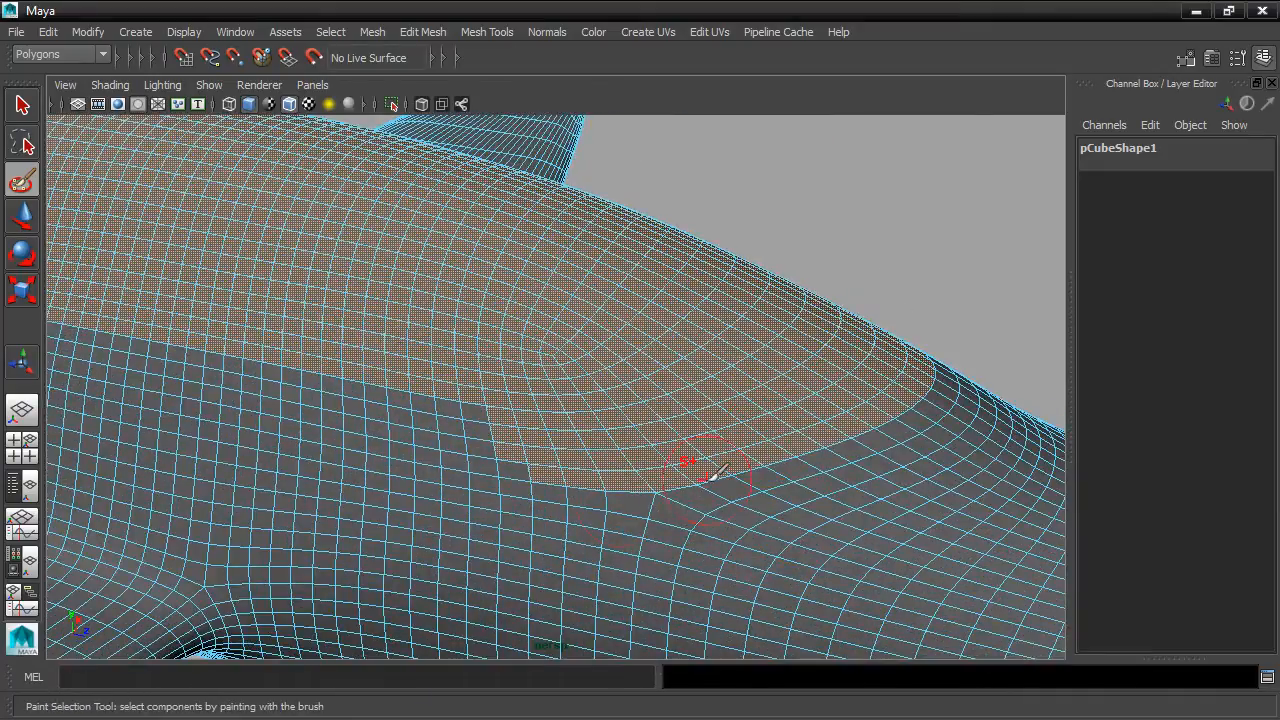
pyautogui.moveTo(766, 434)
pyautogui.keyDown('alt'); pyautogui.mouseDown()
pyautogui.moveTo(849, 417)
pyautogui.moveTo(778, 425)
pyautogui.mouseUp(); pyautogui.keyUp('alt')
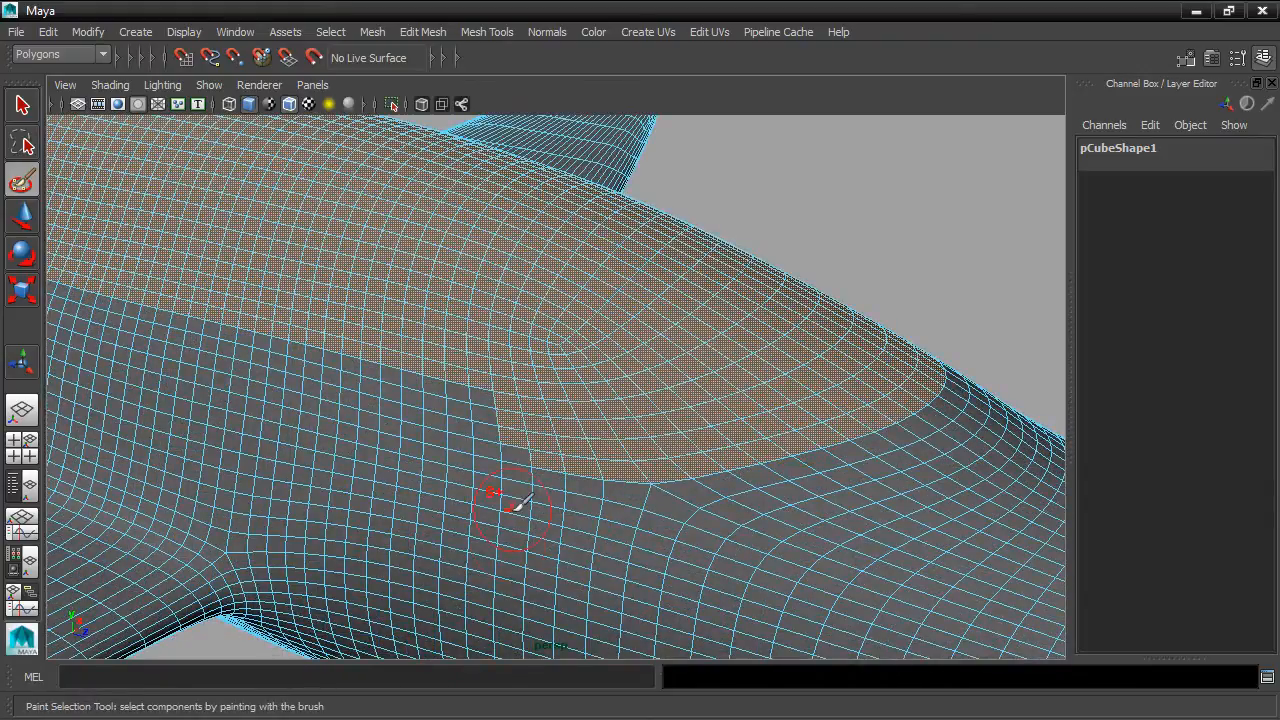
pyautogui.moveTo(537, 493)
pyautogui.keyDown('ctrl'); pyautogui.mouseDown()
pyautogui.moveTo(554, 471)
pyautogui.moveTo(703, 466)
pyautogui.moveTo(893, 412)
pyautogui.mouseUp(); pyautogui.keyUp('ctrl')
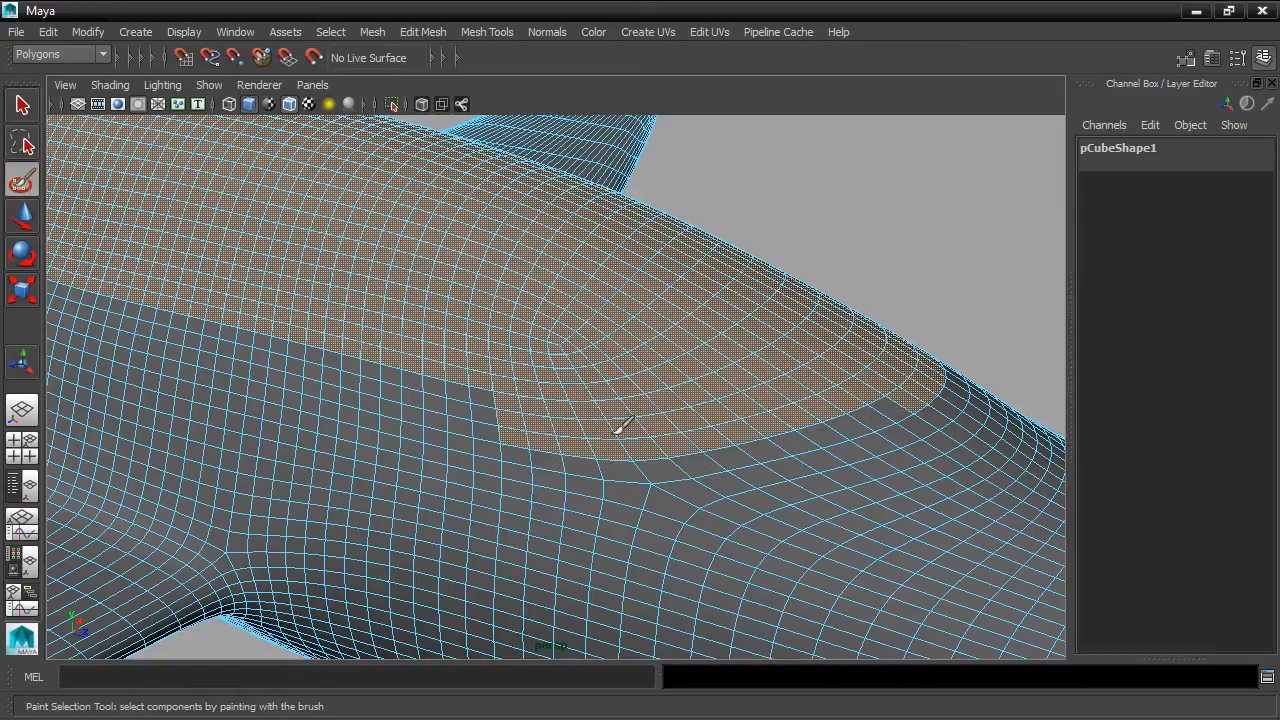
# Check the Paint Selection tool's display options, including drawing the brush while painting
pyautogui.keyDown('alt'); pyautogui.moveTo(663, 391); pyautogui.dragTo(571, 345); pyautogui.keyUp('alt')
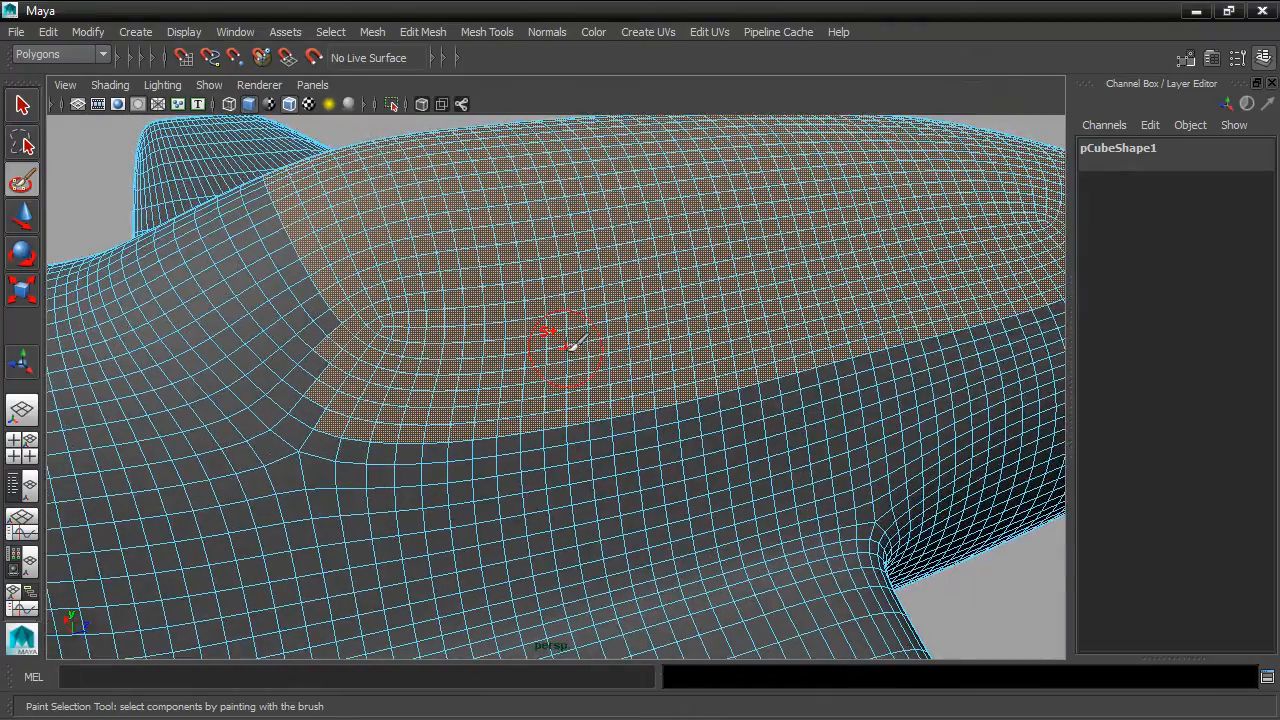
pyautogui.doubleClick(14, 185)
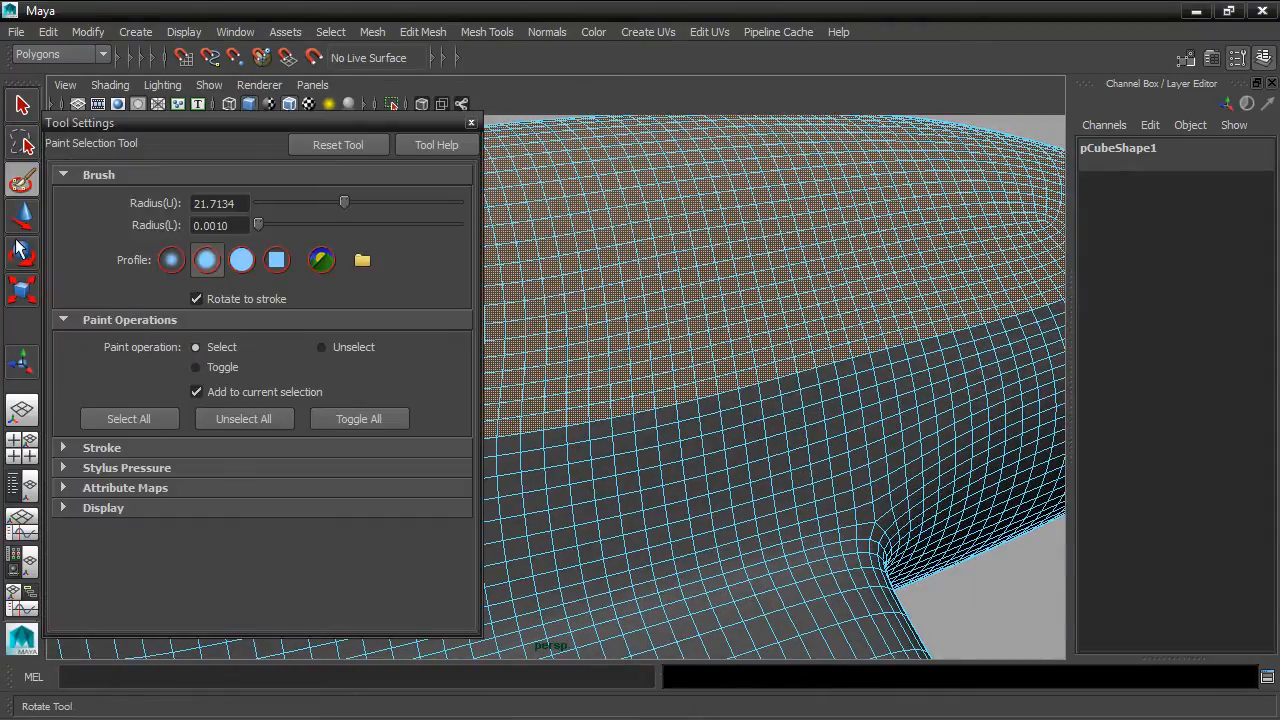
pyautogui.click(63, 508)
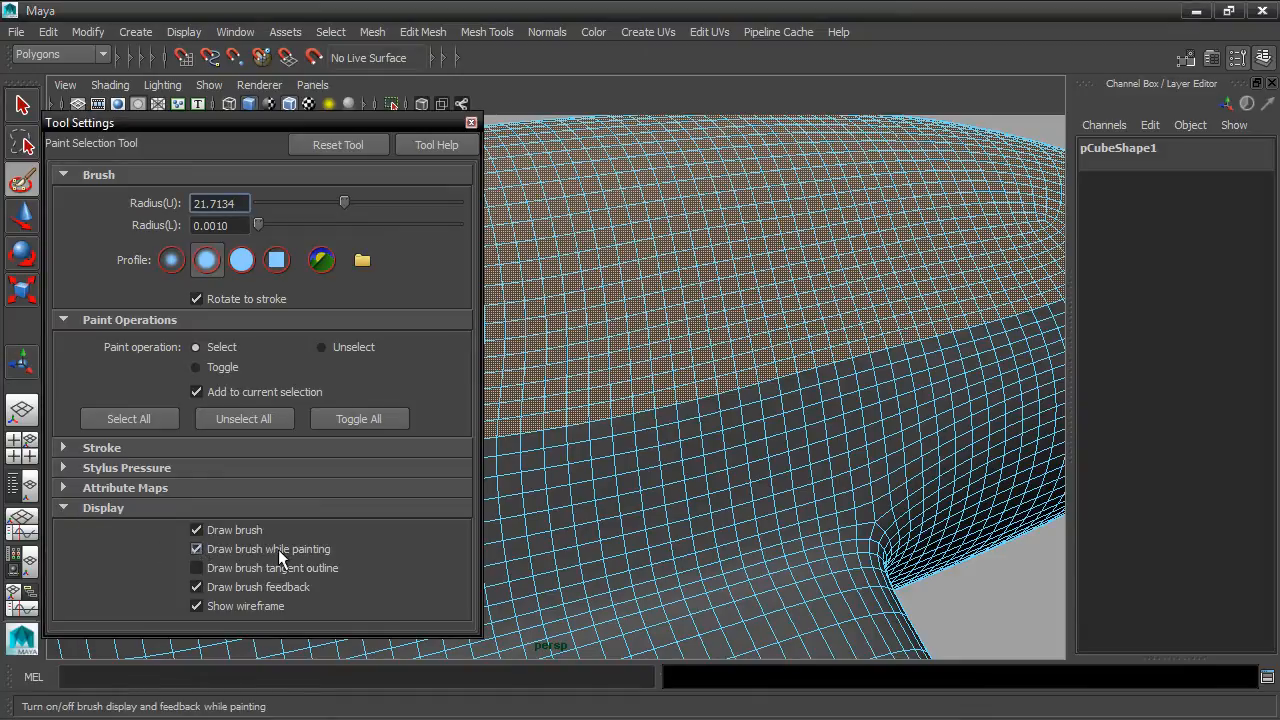
pyautogui.click(471, 123)
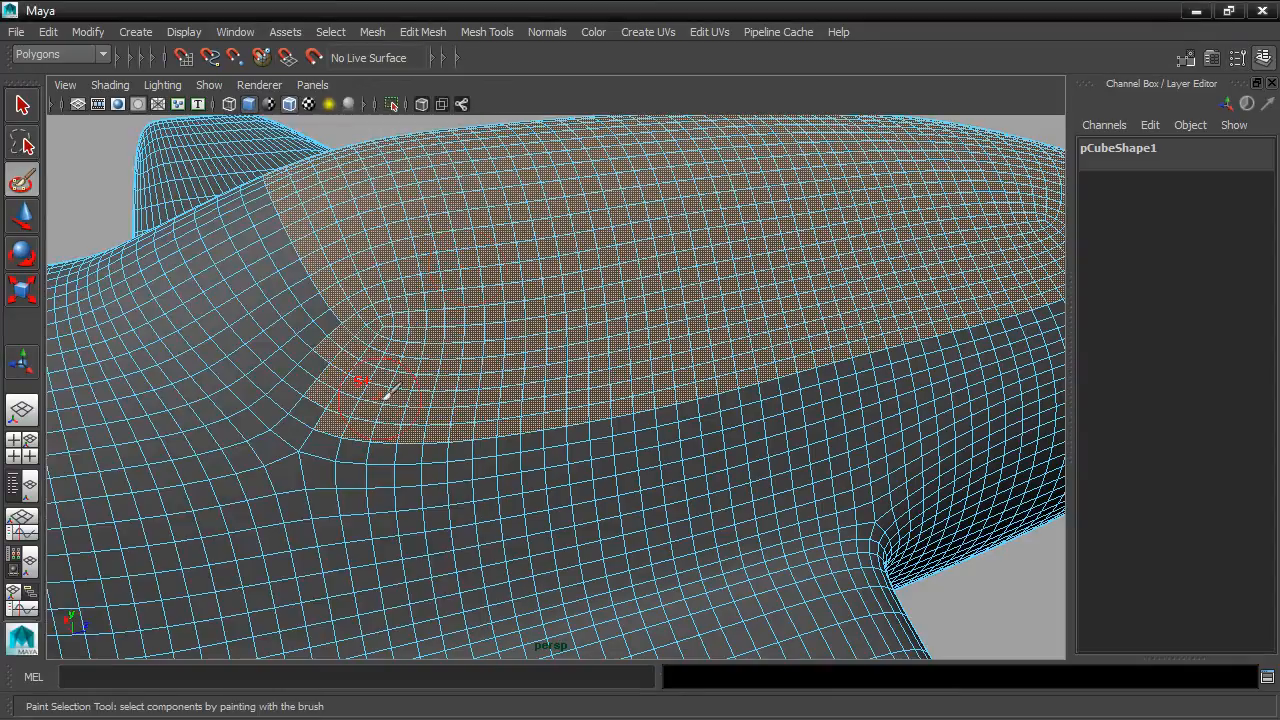
# Refine the rear border of the canopy face selection with the paint brush into a smooth, rounded outline
pyautogui.moveTo(287, 291)
pyautogui.mouseDown()
pyautogui.moveTo(236, 274)
pyautogui.moveTo(230, 306)
pyautogui.moveTo(257, 349)
pyautogui.moveTo(330, 393)
pyautogui.moveTo(449, 329)
pyautogui.moveTo(529, 343)
pyautogui.mouseUp()
pyautogui.moveTo(338, 352)
pyautogui.mouseDown()
pyautogui.moveTo(432, 370)
pyautogui.moveTo(509, 406)
pyautogui.moveTo(377, 420)
pyautogui.mouseUp()
pyautogui.keyDown('alt'); pyautogui.moveTo(369, 354); pyautogui.dragTo(488, 370); pyautogui.keyUp('alt')
pyautogui.keyDown('alt'); pyautogui.moveTo(488, 370); pyautogui.dragTo(403, 349, button='right'); pyautogui.keyUp('alt')
pyautogui.keyDown('alt'); pyautogui.moveTo(392, 357); pyautogui.dragTo(575, 340); pyautogui.keyUp('alt')
pyautogui.keyDown('alt'); pyautogui.moveTo(490, 360); pyautogui.dragTo(614, 323, button='middle'); pyautogui.keyUp('alt')
pyautogui.moveTo(500, 362)
pyautogui.keyDown('alt'); pyautogui.mouseDown()
pyautogui.moveTo(555, 377)
pyautogui.moveTo(929, 309)
pyautogui.moveTo(797, 289)
pyautogui.moveTo(843, 300)
pyautogui.moveTo(766, 314)
pyautogui.moveTo(809, 303)
pyautogui.mouseUp(); pyautogui.keyUp('alt')
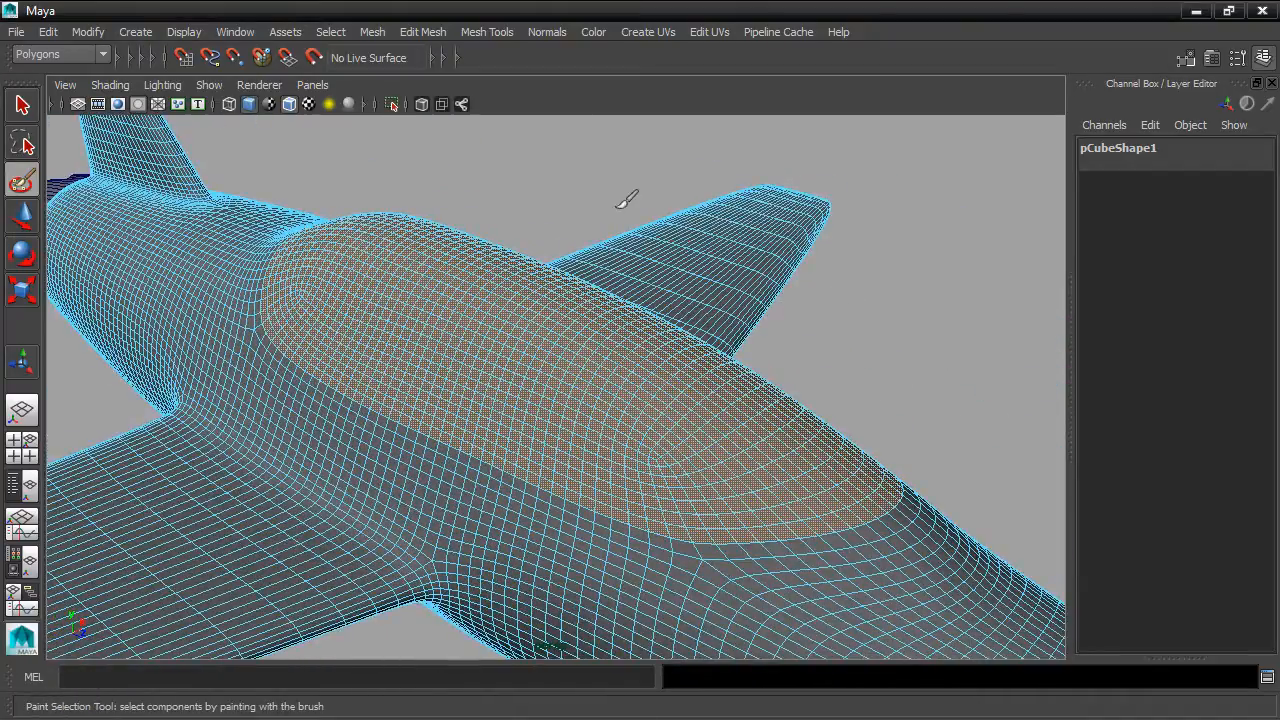
# Extract the selected canopy faces into a separate mesh with Separate extracted faces enabled and an offset of 0
pyautogui.click(378, 34)
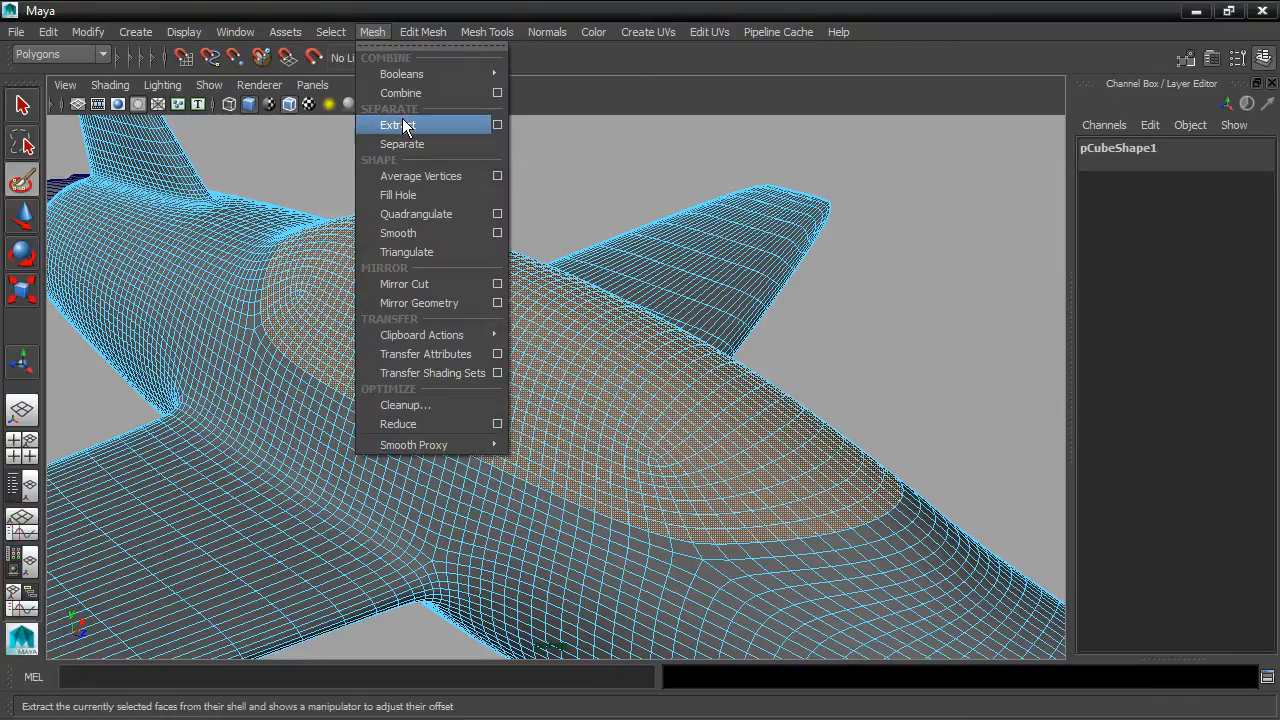
pyautogui.click(496, 125)
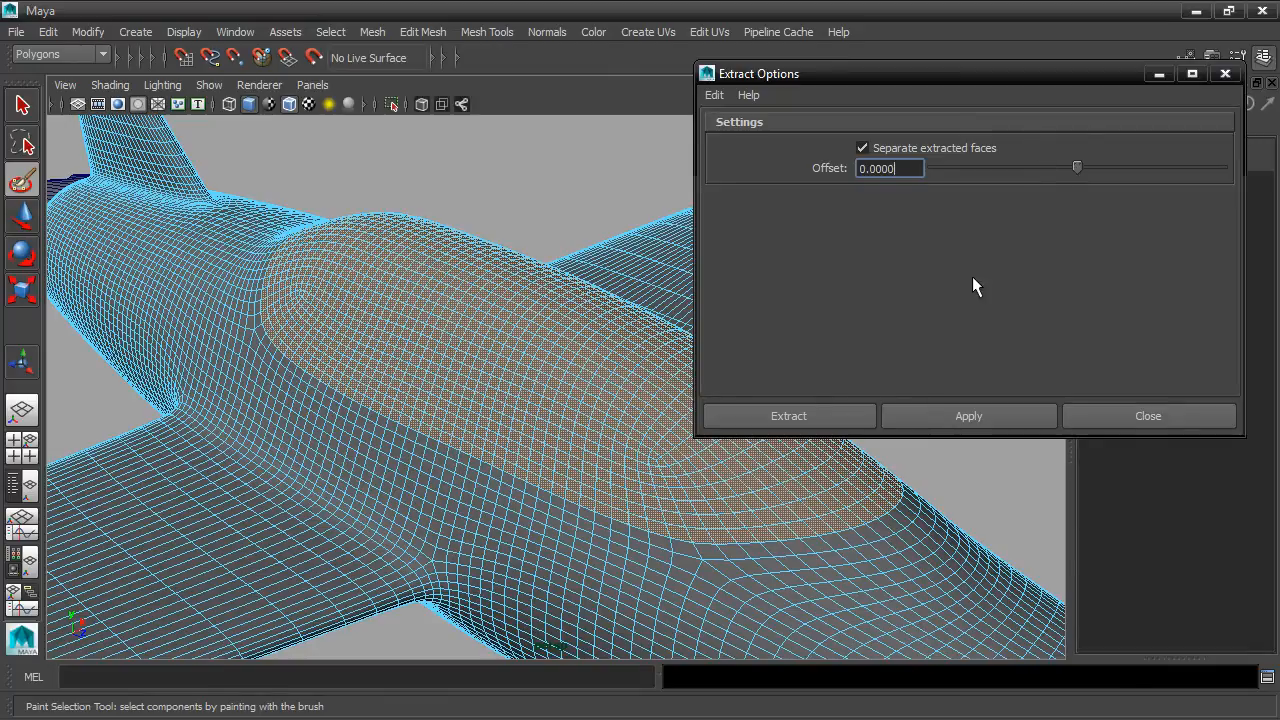
pyautogui.click(808, 416)
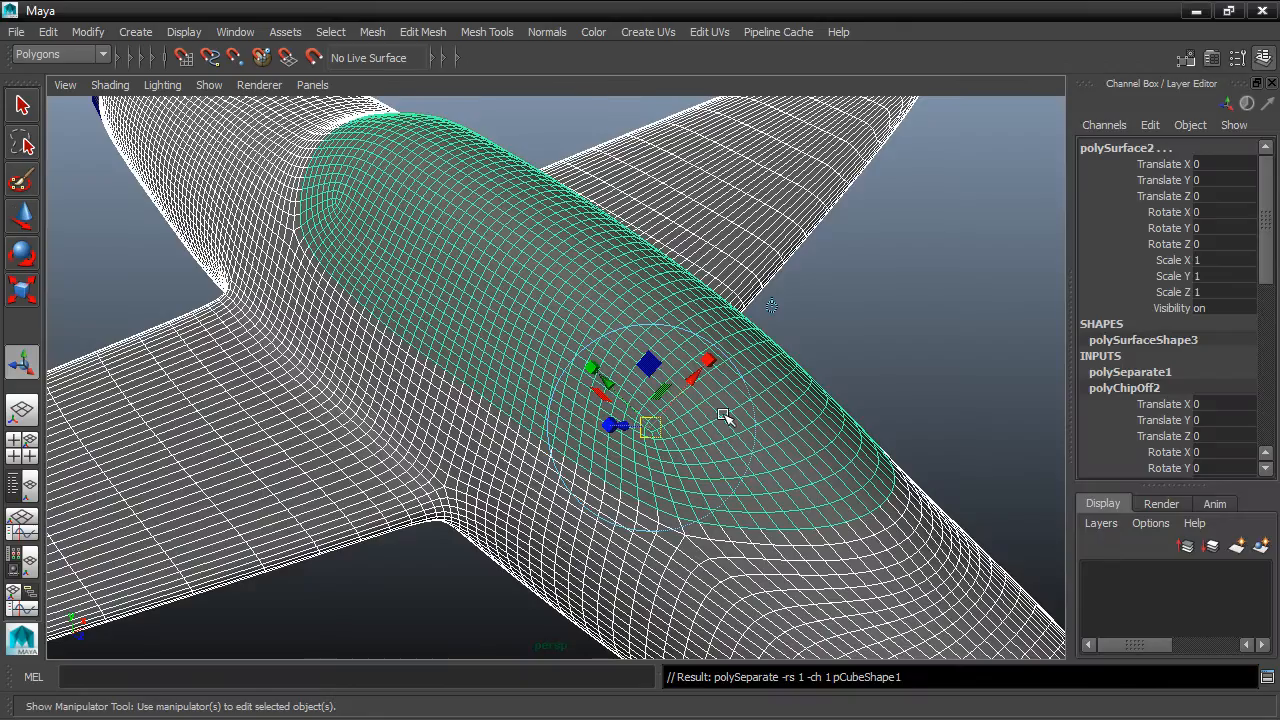
pyautogui.keyDown('alt'); pyautogui.moveTo(843, 360); pyautogui.dragTo(840, 295); pyautogui.keyUp('alt')
pyautogui.click(837, 212)
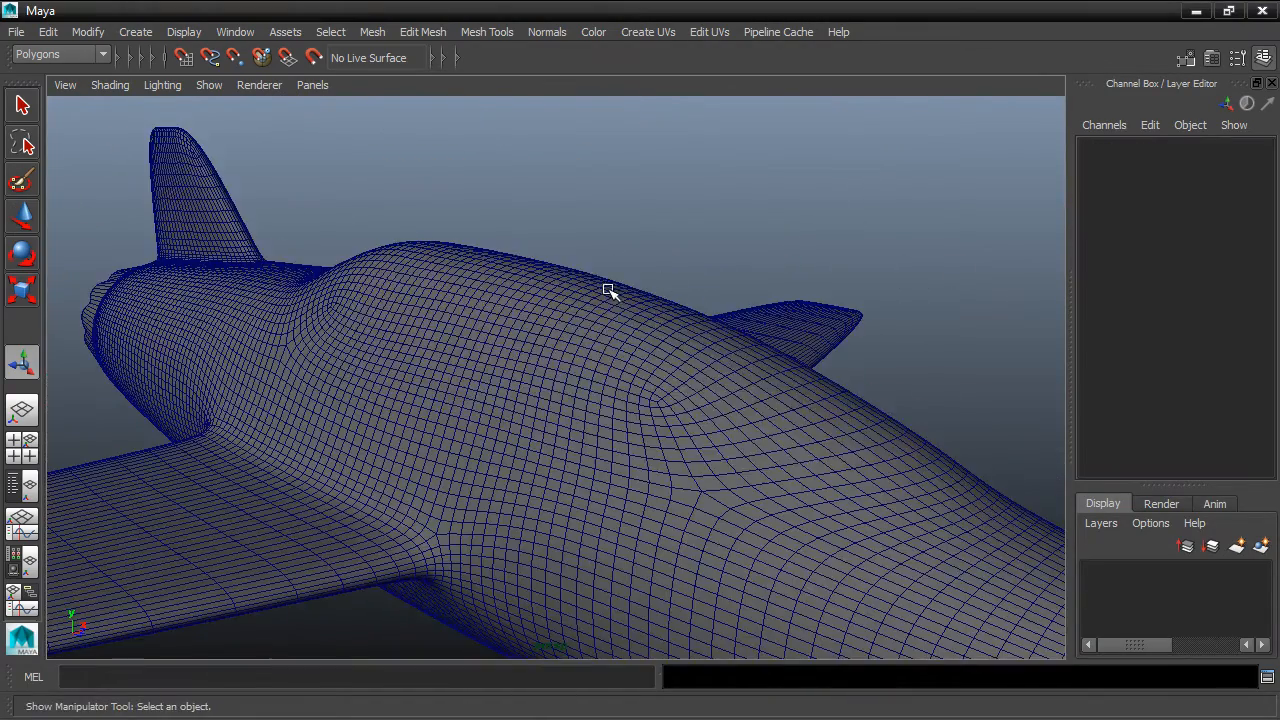
# Return the canopy mesh to object mode and select it as a whole
pyautogui.keyDown('alt'); pyautogui.moveTo(742, 214); pyautogui.dragTo(743, 221); pyautogui.keyUp('alt')
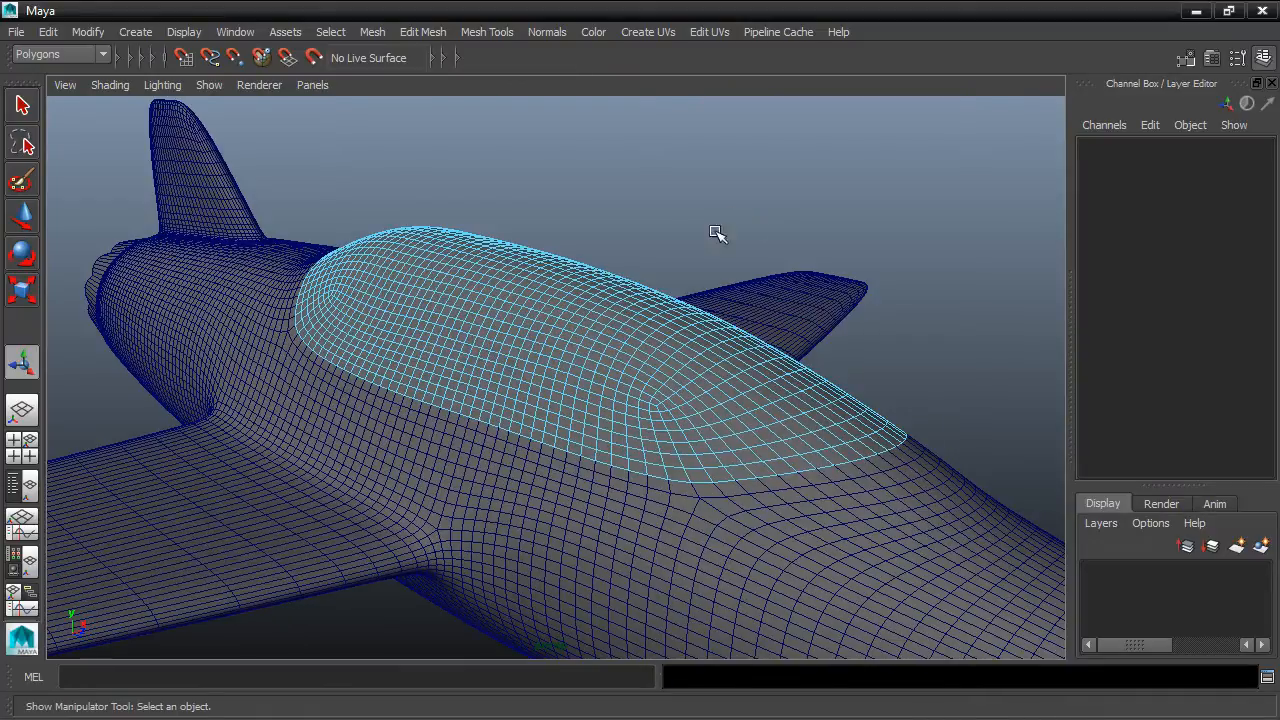
pyautogui.rightClick(540, 274)
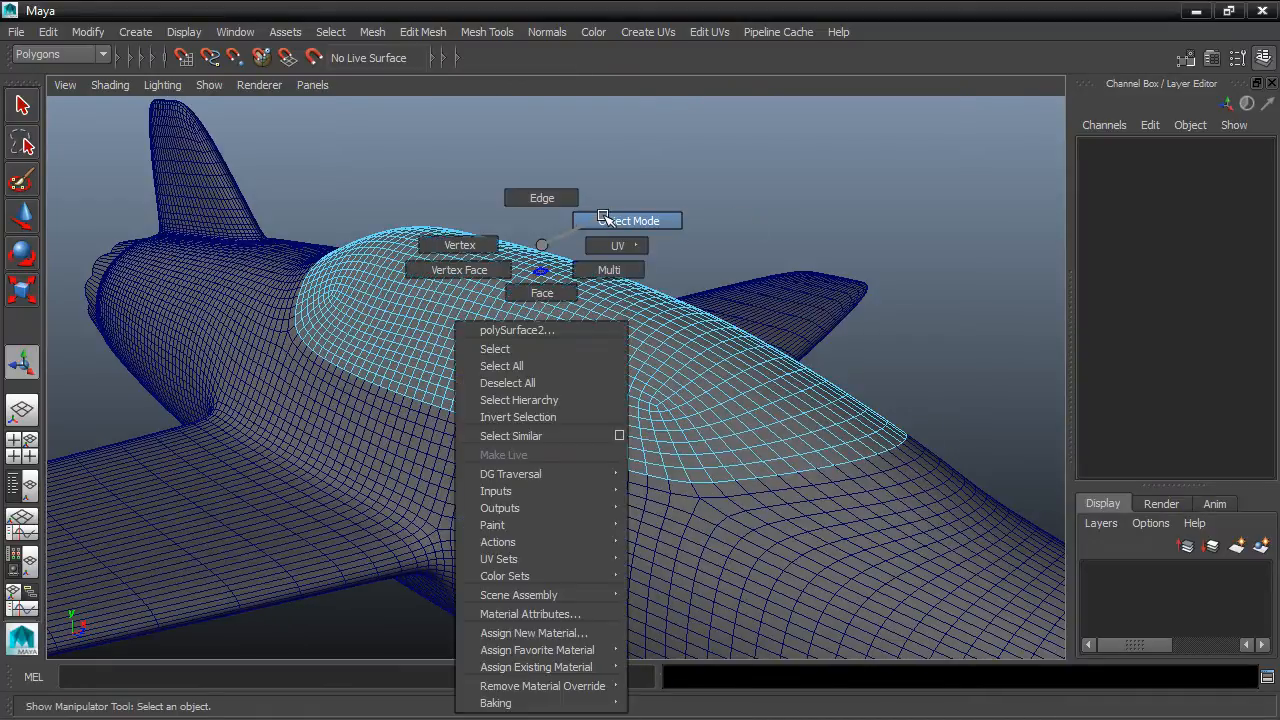
pyautogui.click(600, 214)
pyautogui.click(520, 246)
pyautogui.keyDown('alt'); pyautogui.moveTo(654, 206); pyautogui.dragTo(643, 229); pyautogui.keyUp('alt')
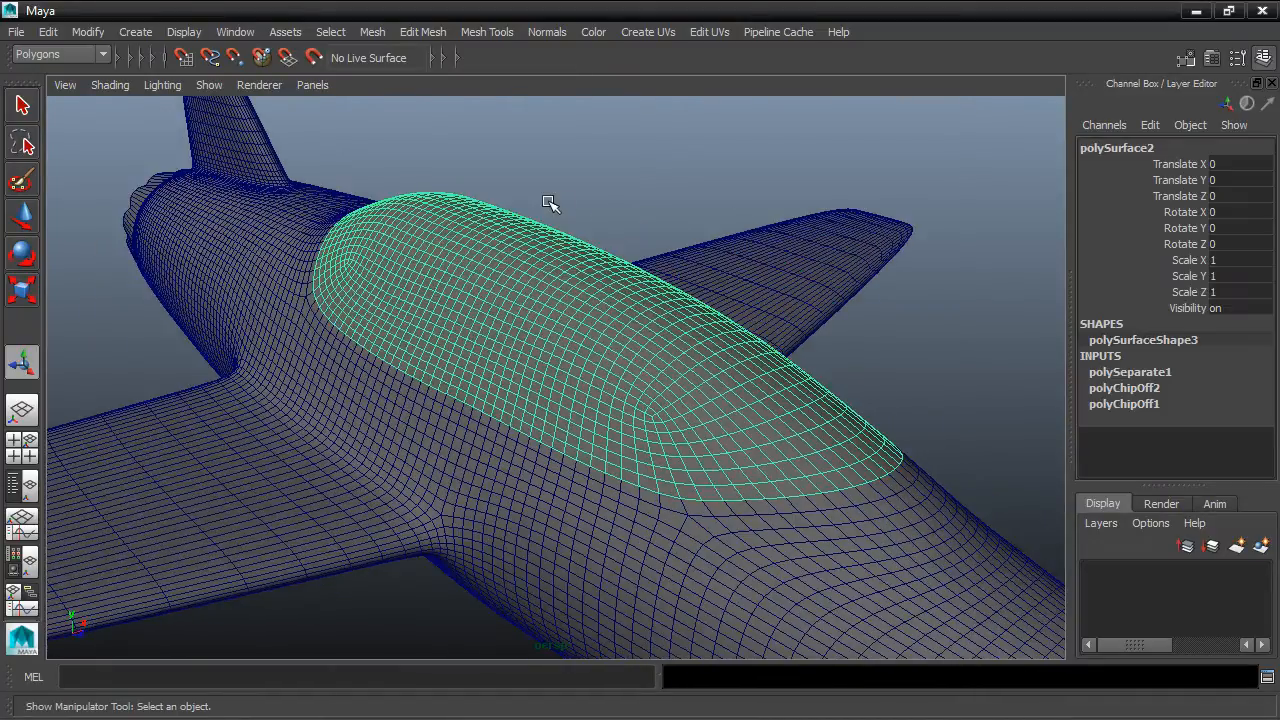
# Turn off symmetry in the Move tool settings
pyautogui.doubleClick(22, 218)
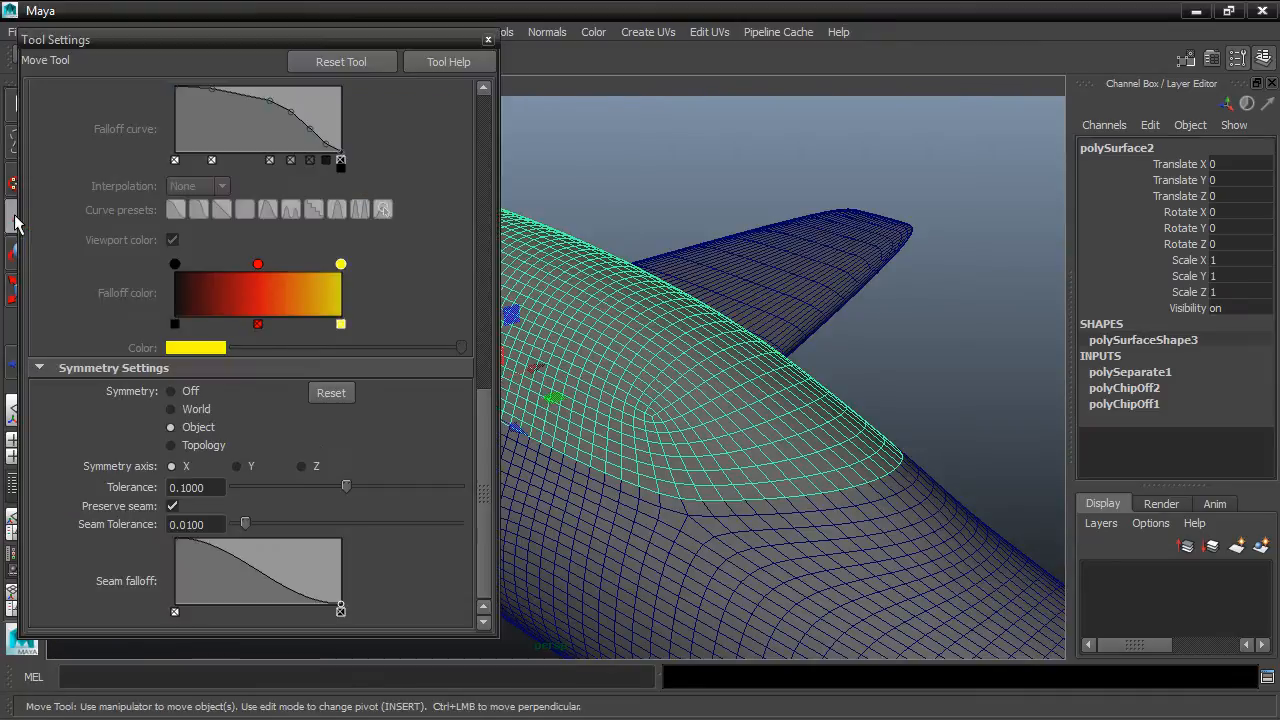
pyautogui.click(175, 392)
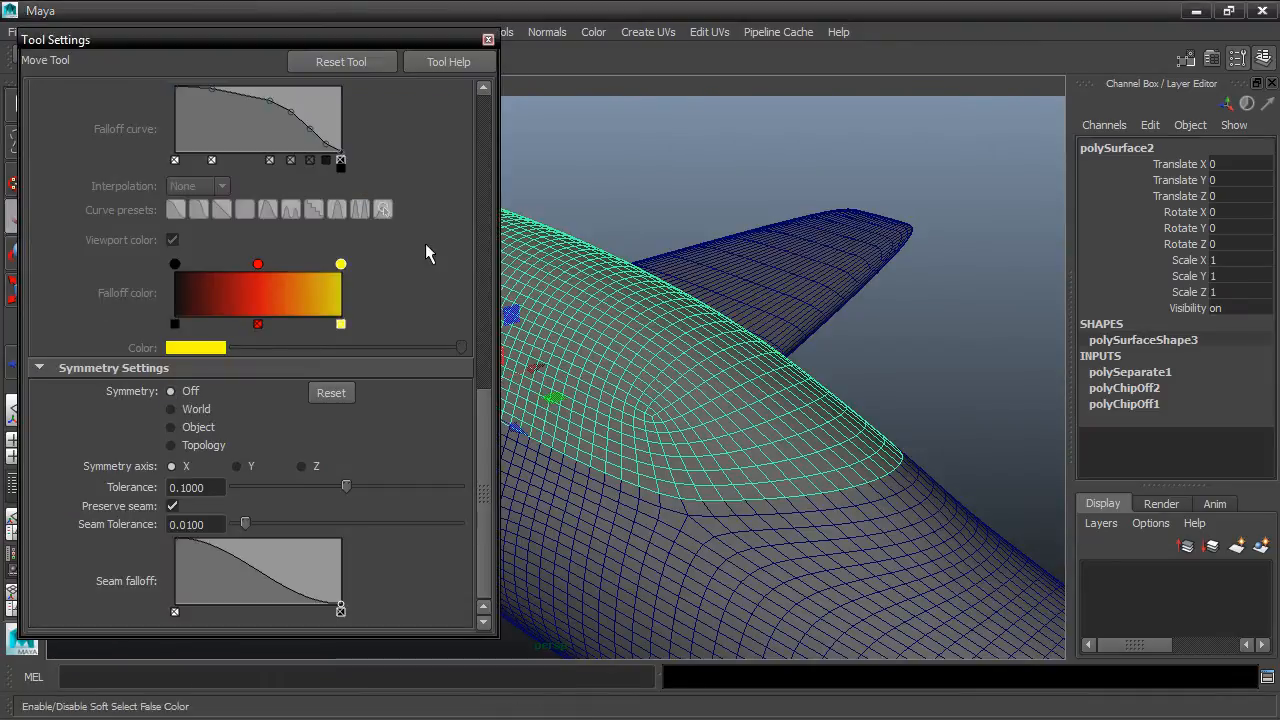
pyautogui.click(488, 39)
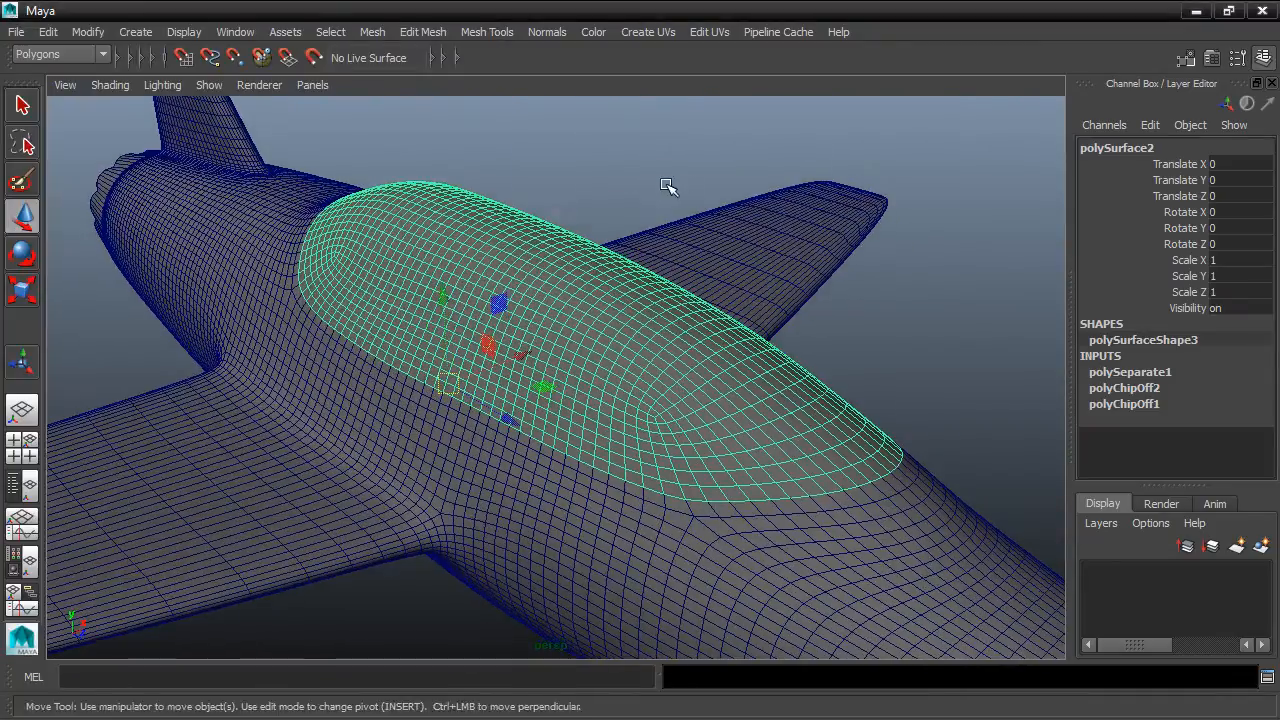
# Rename the extracted canopy mesh to jetCanopy
pyautogui.click(1150, 147)
pyautogui.write('jetCanop')
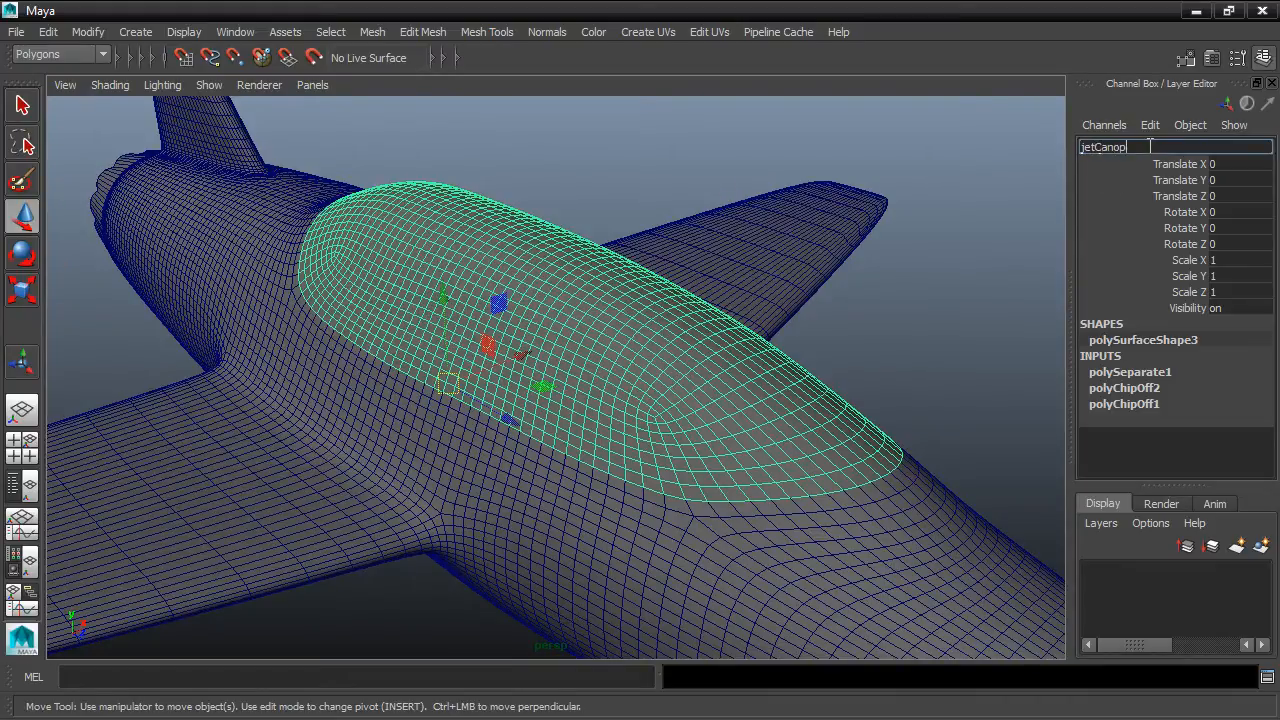
pyautogui.write('y')
pyautogui.press('Return')
# Select the aircraft body mesh and rename it to jetFuselage
pyautogui.click(942, 482)
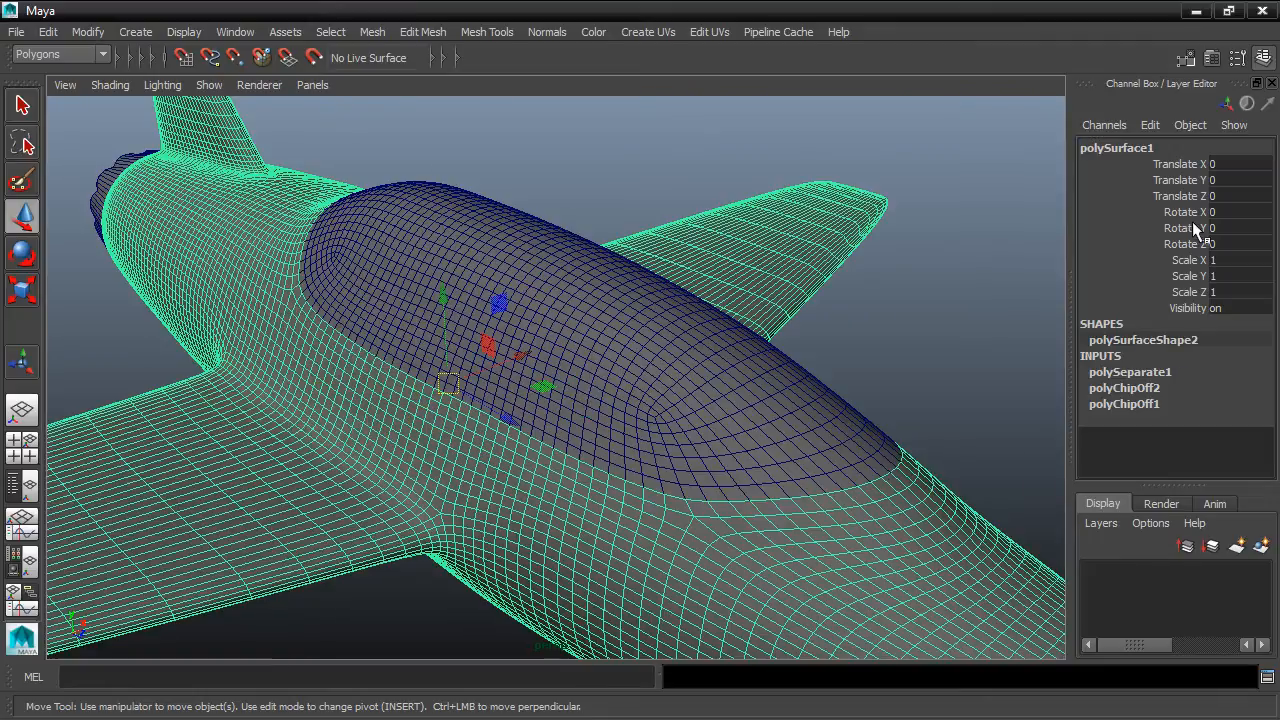
pyautogui.click(1186, 148)
pyautogui.write('jetFuselage')
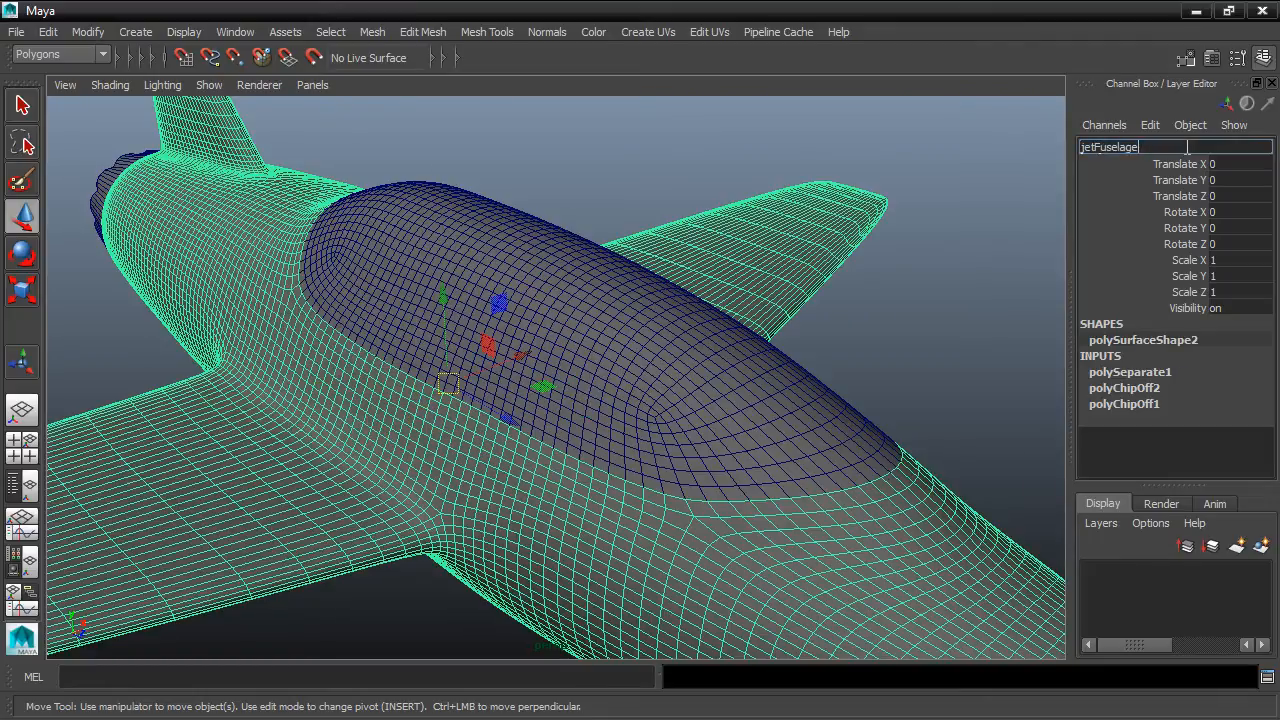
pyautogui.press('Return')
# Select the scalloped engine nozzle and rename it to jetExhaust
pyautogui.keyDown('alt'); pyautogui.moveTo(851, 186); pyautogui.dragTo(309, 354); pyautogui.keyUp('alt')
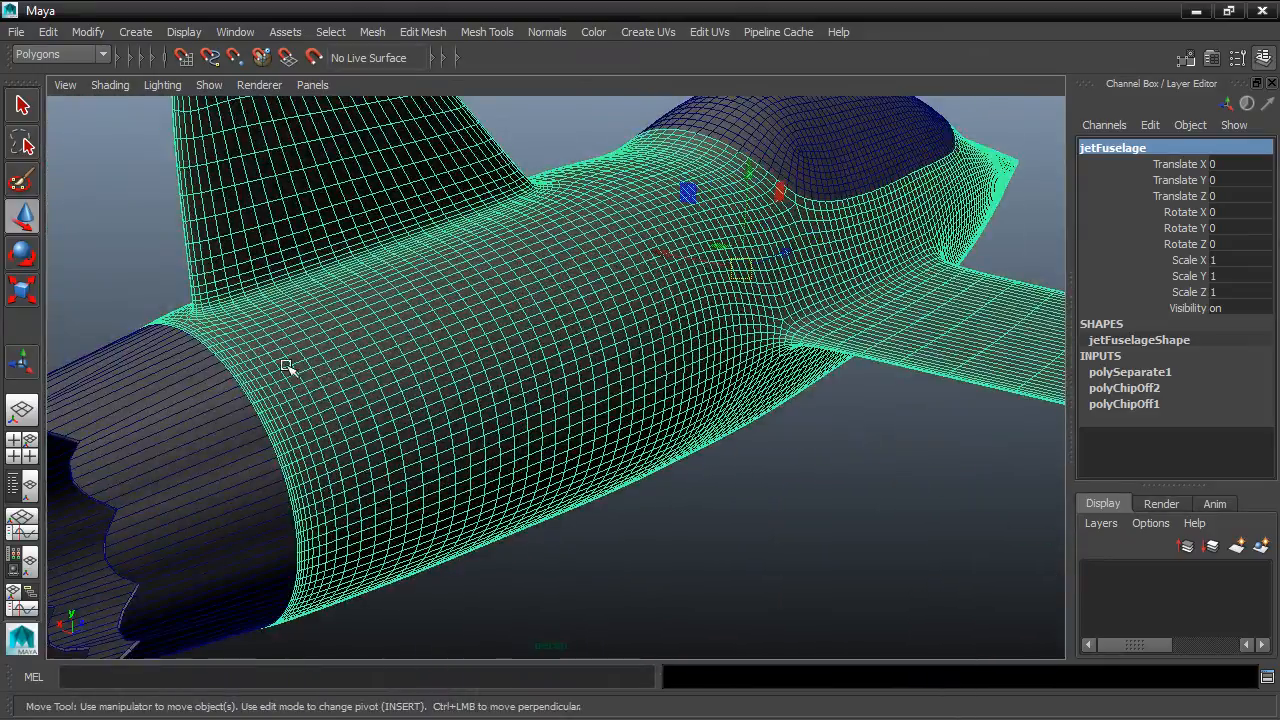
pyautogui.click(224, 413)
pyautogui.doubleClick(1172, 141)
pyautogui.write('jetExhaust')
pyautogui.press('Return')
pyautogui.keyDown('alt'); pyautogui.moveTo(764, 247); pyautogui.dragTo(604, 294); pyautogui.keyUp('alt')
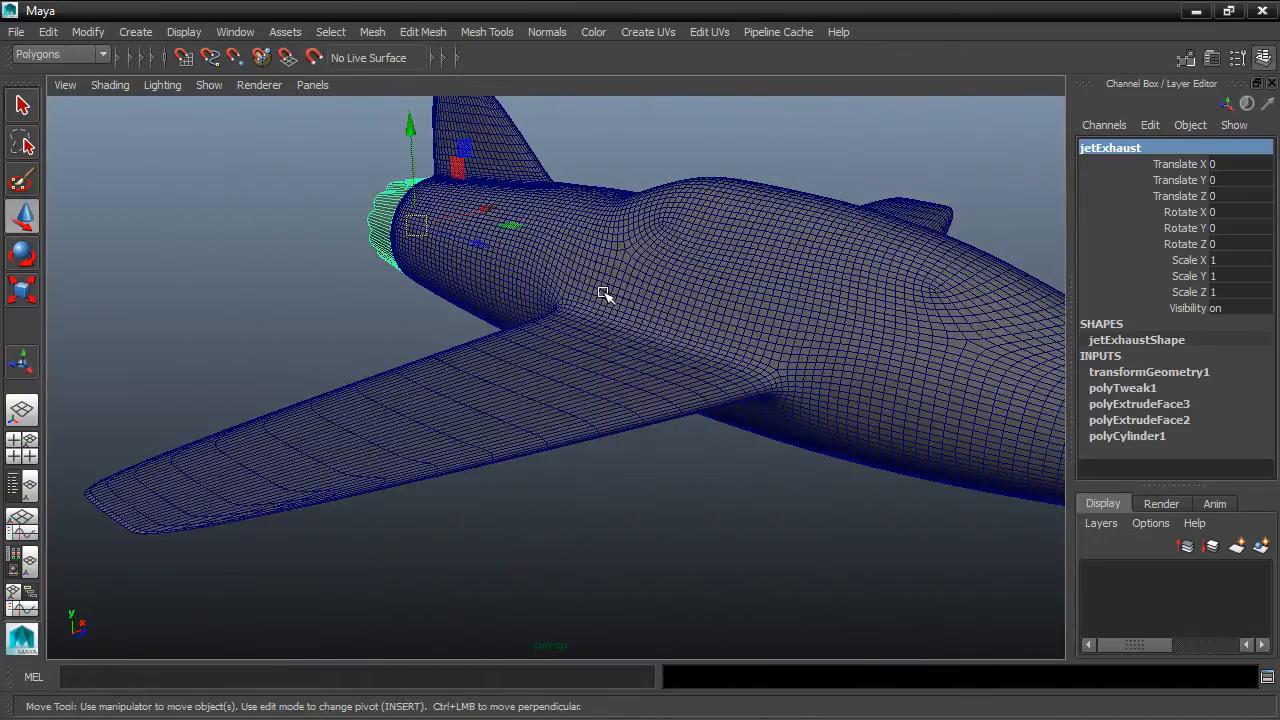
# Delete the construction history of all objects in the scene
pyautogui.click(48, 31)
pyautogui.moveTo(85, 263)
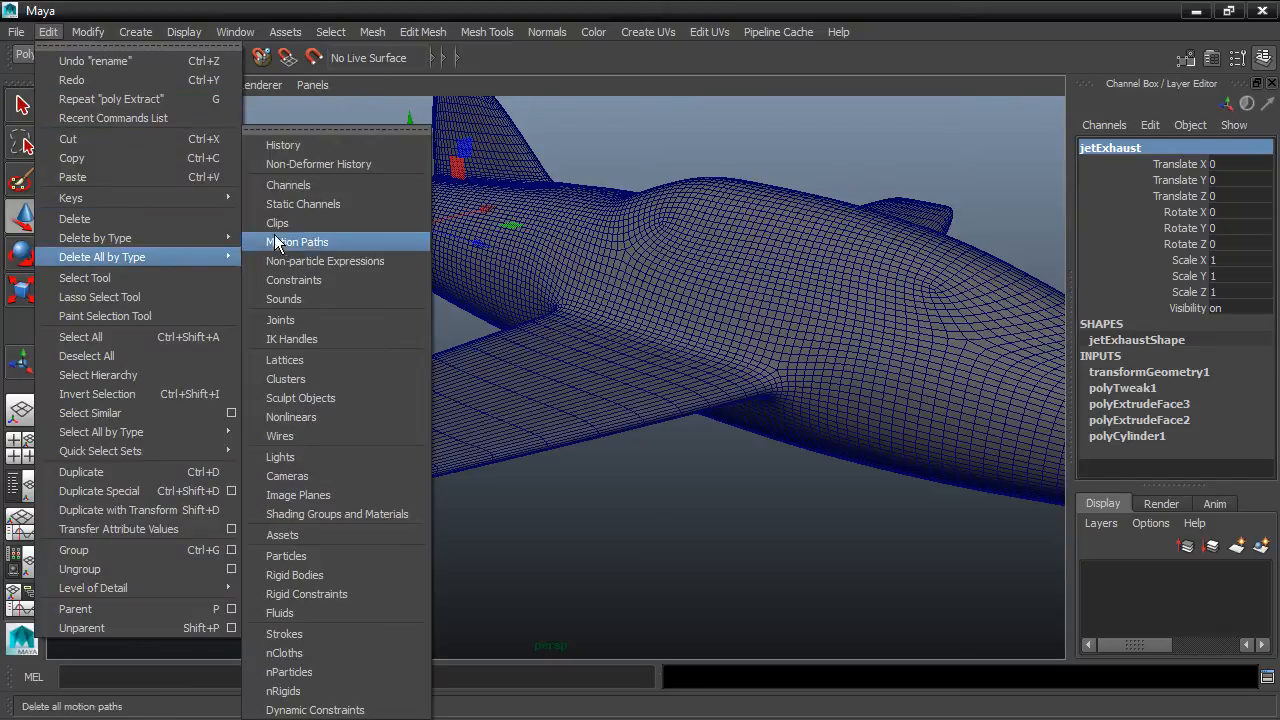
pyautogui.click(338, 146)
# Select the jet's canopy and assign a new Blinn material to it
pyautogui.keyDown('alt'); pyautogui.moveTo(563, 141); pyautogui.dragTo(380, 200, button='middle'); pyautogui.keyUp('alt')
pyautogui.click(473, 275)
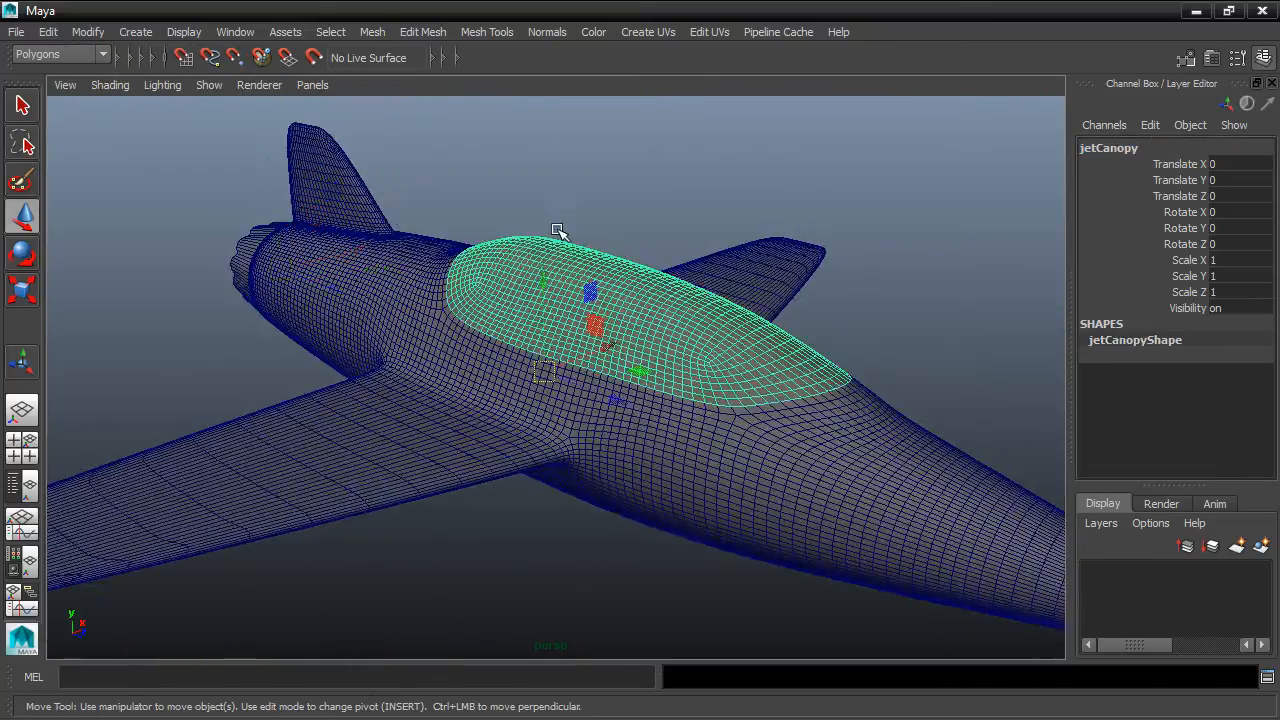
pyautogui.scroll(-4, 473, 275)
pyautogui.click(865, 349)
pyautogui.keyDown('alt'); pyautogui.moveTo(783, 275); pyautogui.dragTo(923, 329); pyautogui.keyUp('alt')
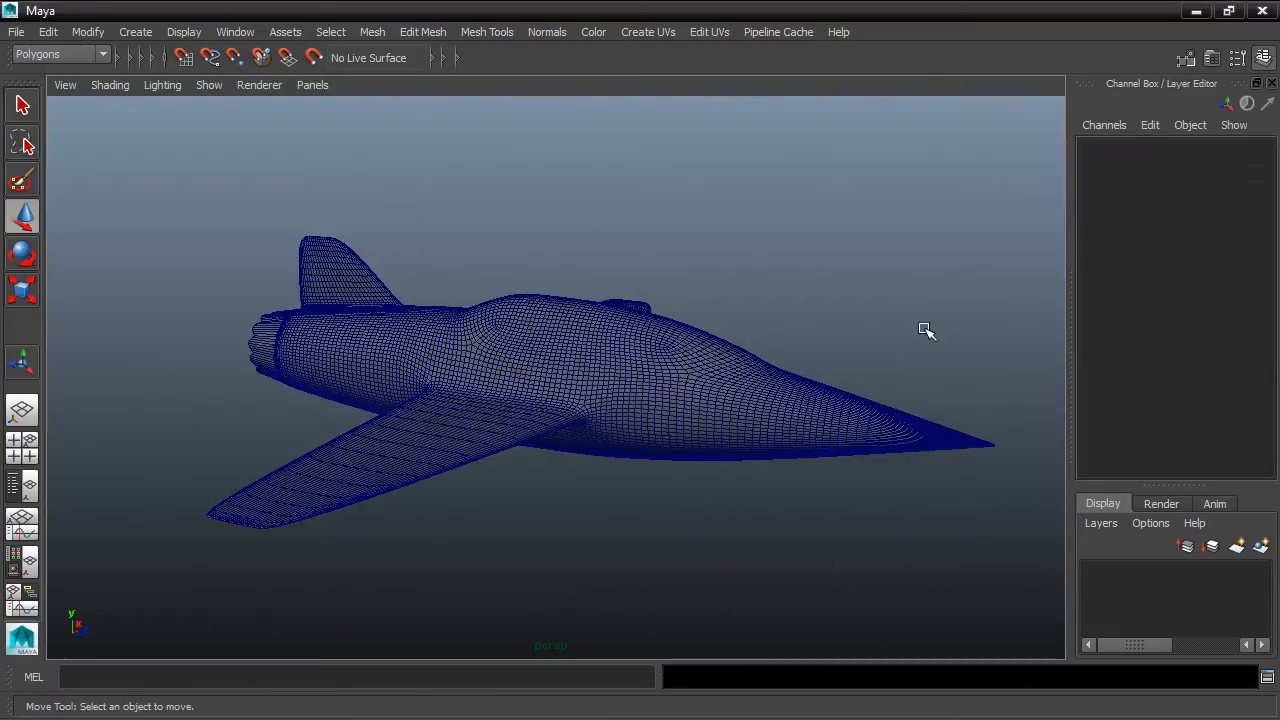
pyautogui.click(686, 334)
pyautogui.keyDown('alt'); pyautogui.moveTo(686, 334); pyautogui.dragTo(827, 312); pyautogui.keyUp('alt')
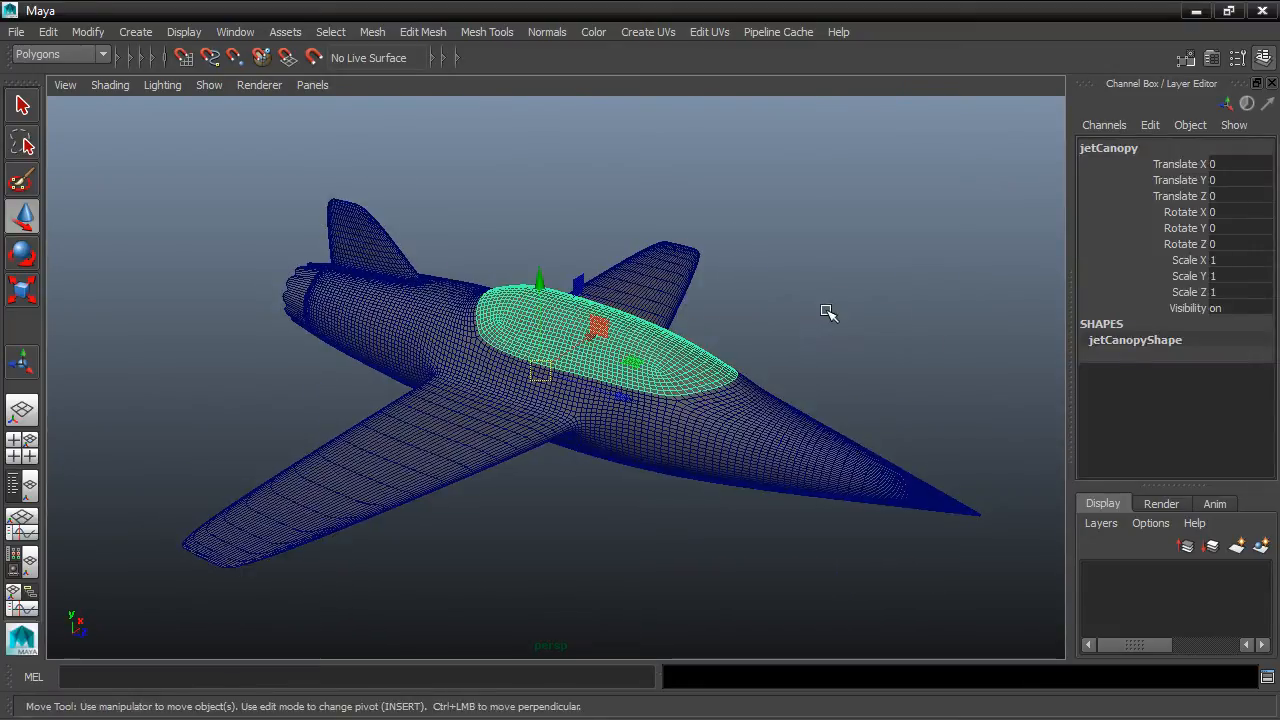
pyautogui.moveTo(679, 352); pyautogui.dragTo(690, 631, button='right')
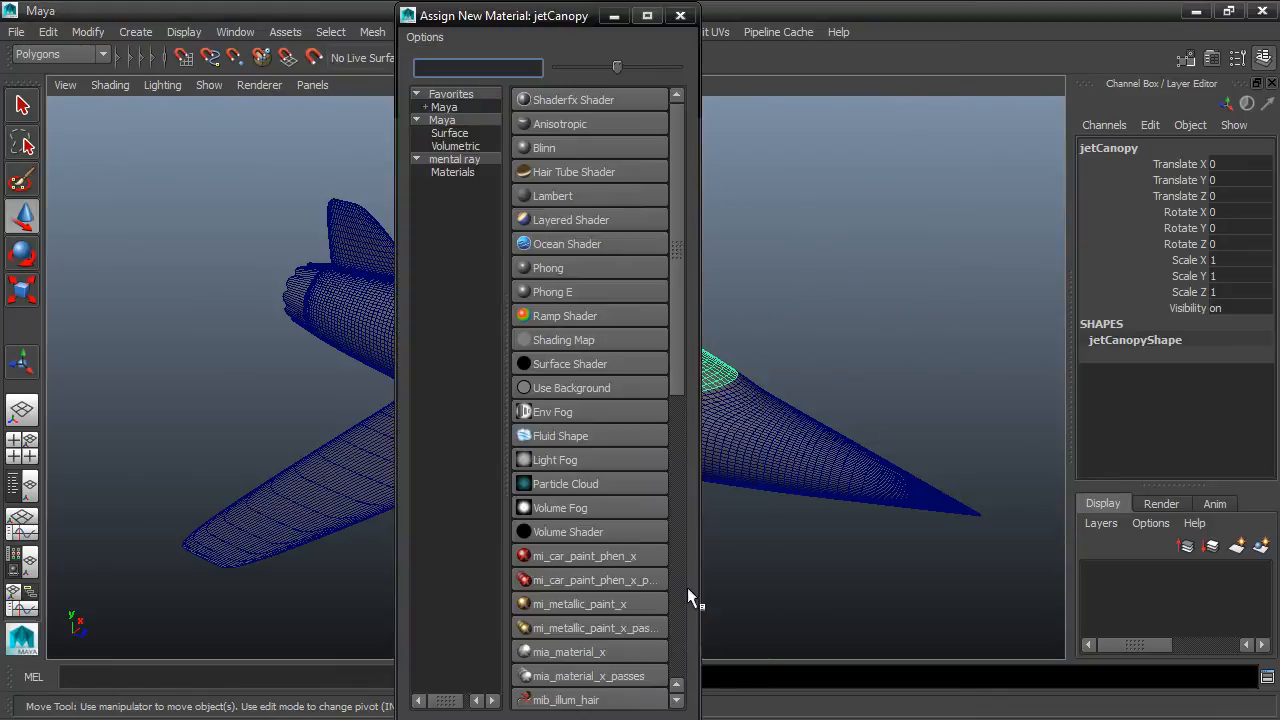
pyautogui.click(544, 147)
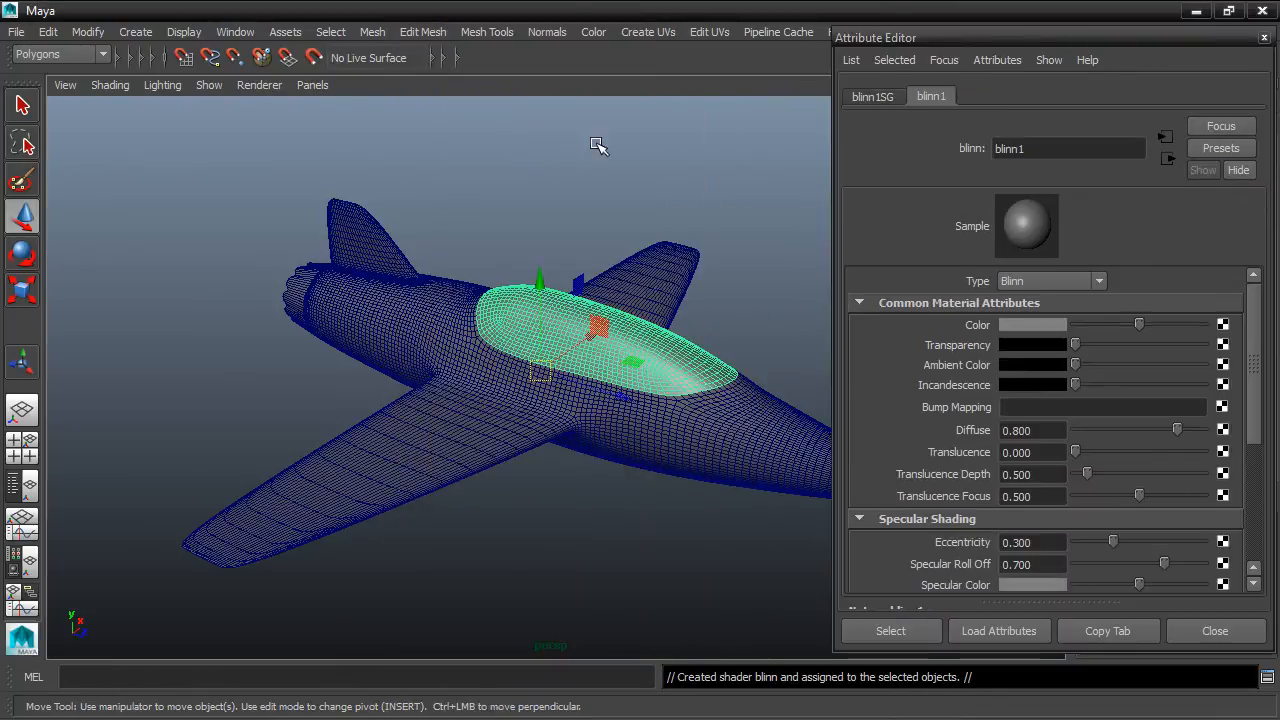
# Rename the canopy's material to canopyBlinn
pyautogui.click(1058, 149)
pyautogui.press('BackSpace')
pyautogui.press('BackSpace')
pyautogui.press('BackSpace')
pyautogui.press('BackSpace')
pyautogui.press('BackSpace')
pyautogui.press('BackSpace')
pyautogui.write('canopyBlinn')
pyautogui.press('Return')
# Darken canopyBlinn to near black, make its specular color white, and set eccentricity to 0.555 and specular roll off to 0.797
pyautogui.moveTo(1138, 325); pyautogui.dragTo(1088, 324)
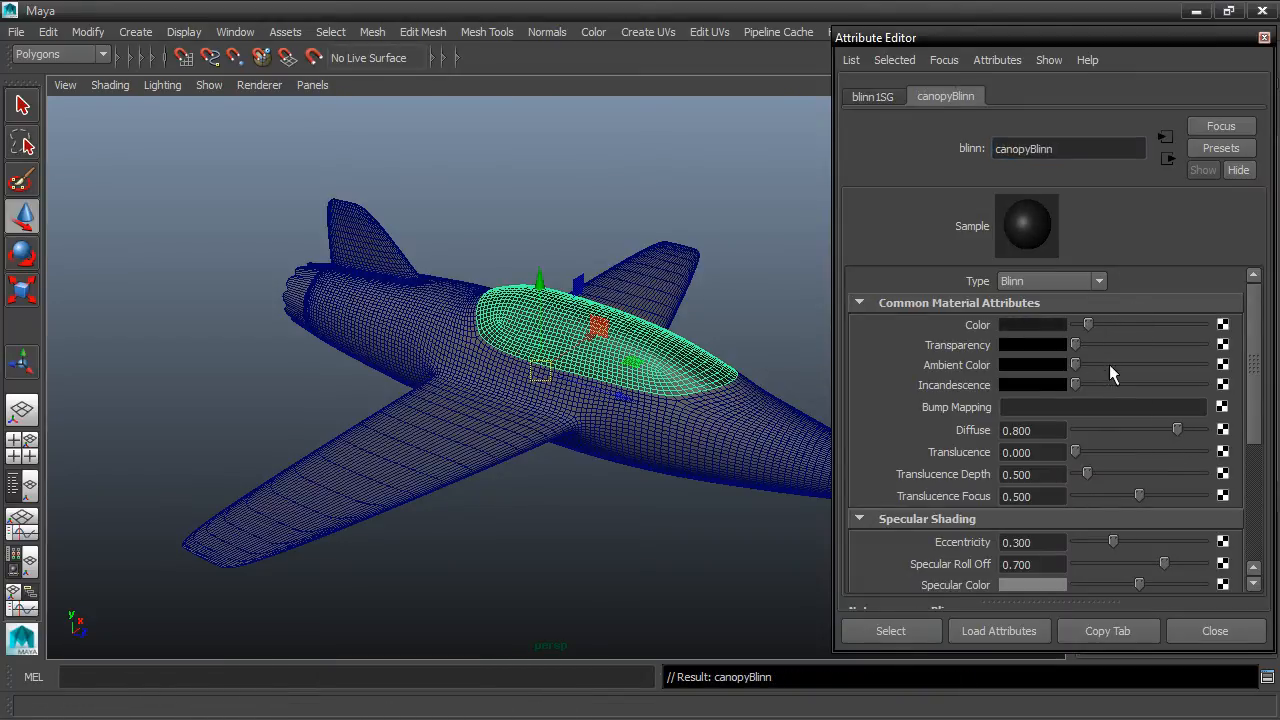
pyautogui.moveTo(1095, 324); pyautogui.dragTo(1085, 323)
pyautogui.moveTo(1139, 585); pyautogui.dragTo(1208, 586)
pyautogui.moveTo(1114, 541)
pyautogui.mouseDown()
pyautogui.moveTo(1178, 537)
pyautogui.moveTo(1141, 543)
pyautogui.moveTo(1185, 559)
pyautogui.moveTo(1176, 566)
pyautogui.mouseUp()
pyautogui.keyDown('alt'); pyautogui.moveTo(663, 461); pyautogui.dragTo(534, 463); pyautogui.keyUp('alt')
pyautogui.click(646, 424)
pyautogui.scroll(2, 630, 406)
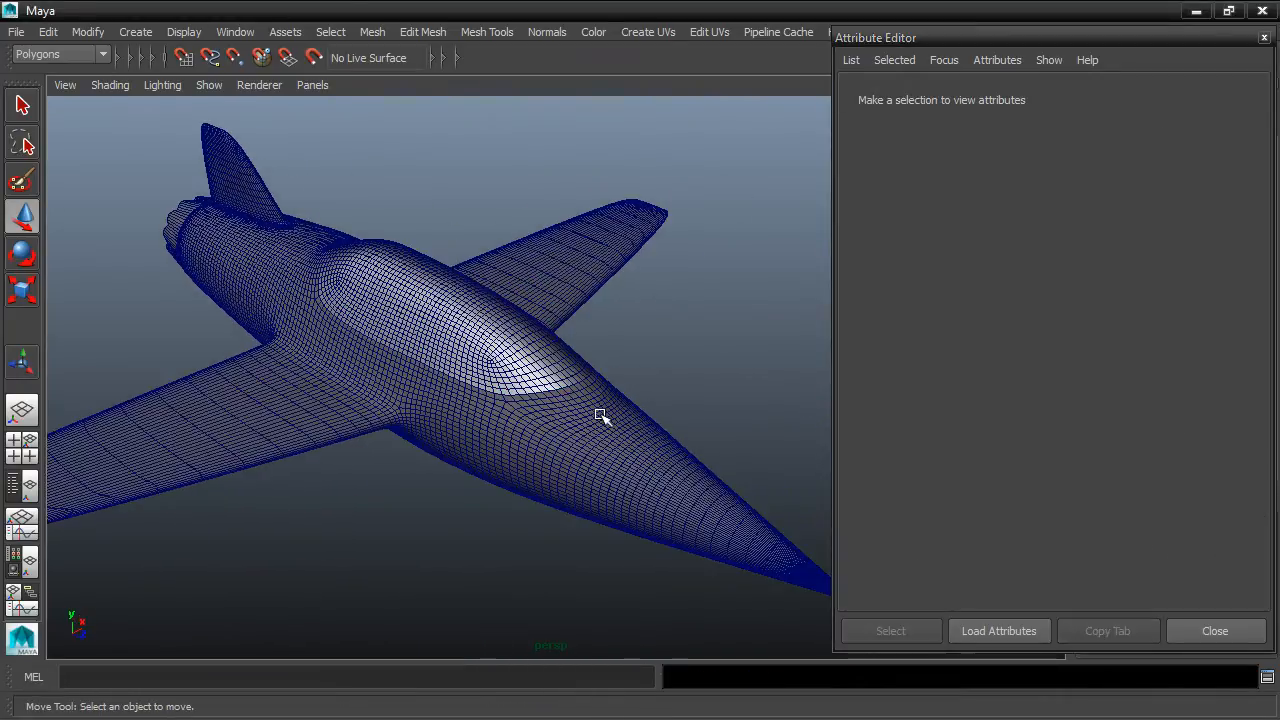
# Assign a new Blinn material to the fuselage and name it fuselageBlinn
pyautogui.click(601, 416)
pyautogui.moveTo(600, 245); pyautogui.dragTo(615, 630, button='right')
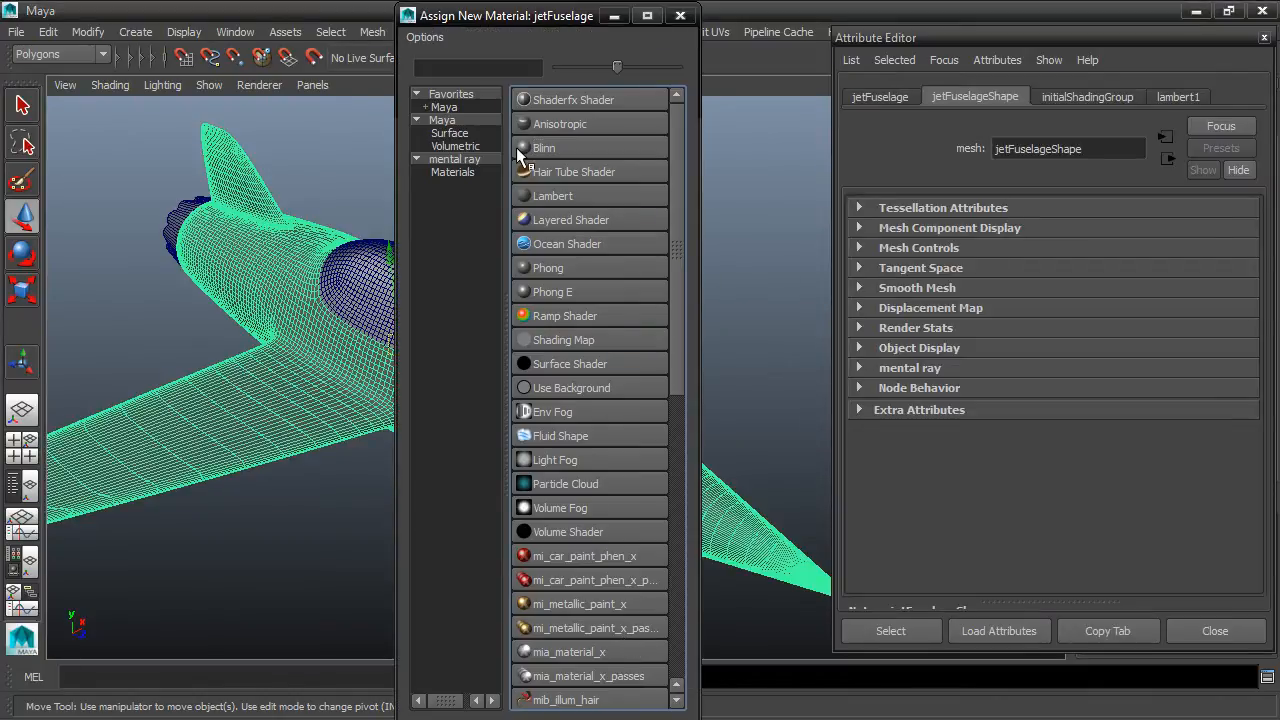
pyautogui.click(520, 150)
pyautogui.click(1037, 148)
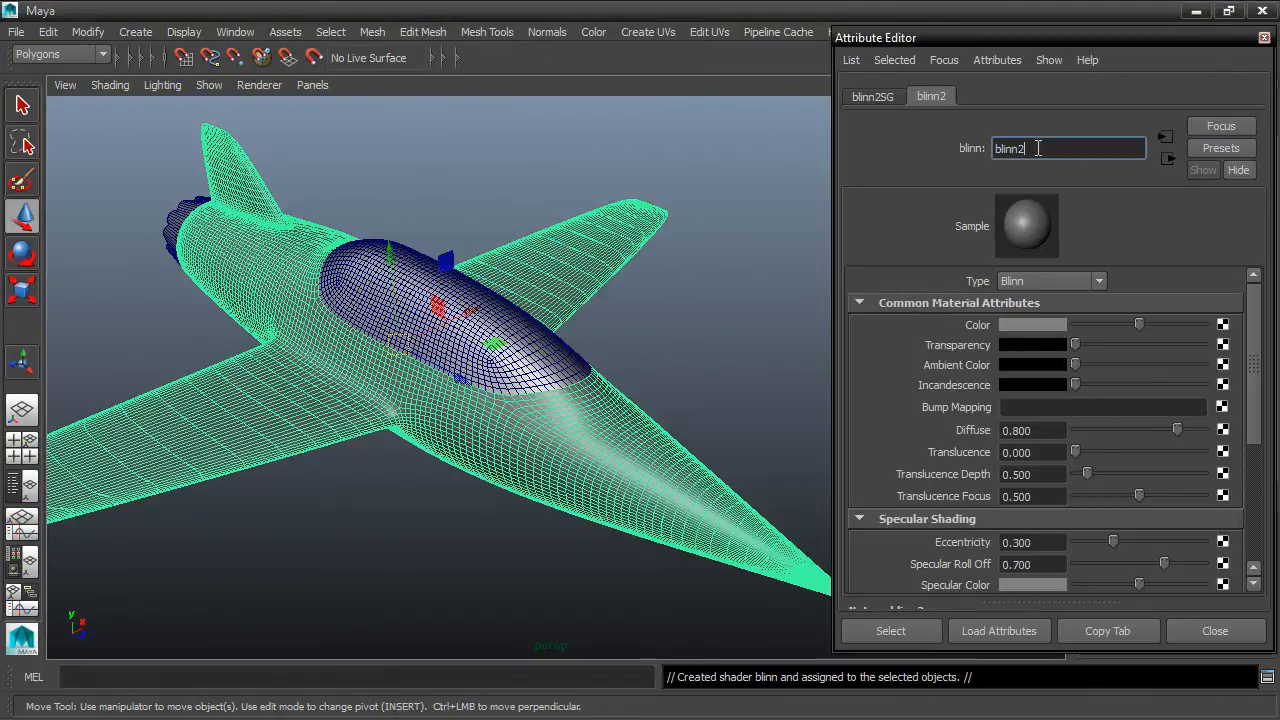
pyautogui.write('fuselageBlinn')
pyautogui.press('Return')
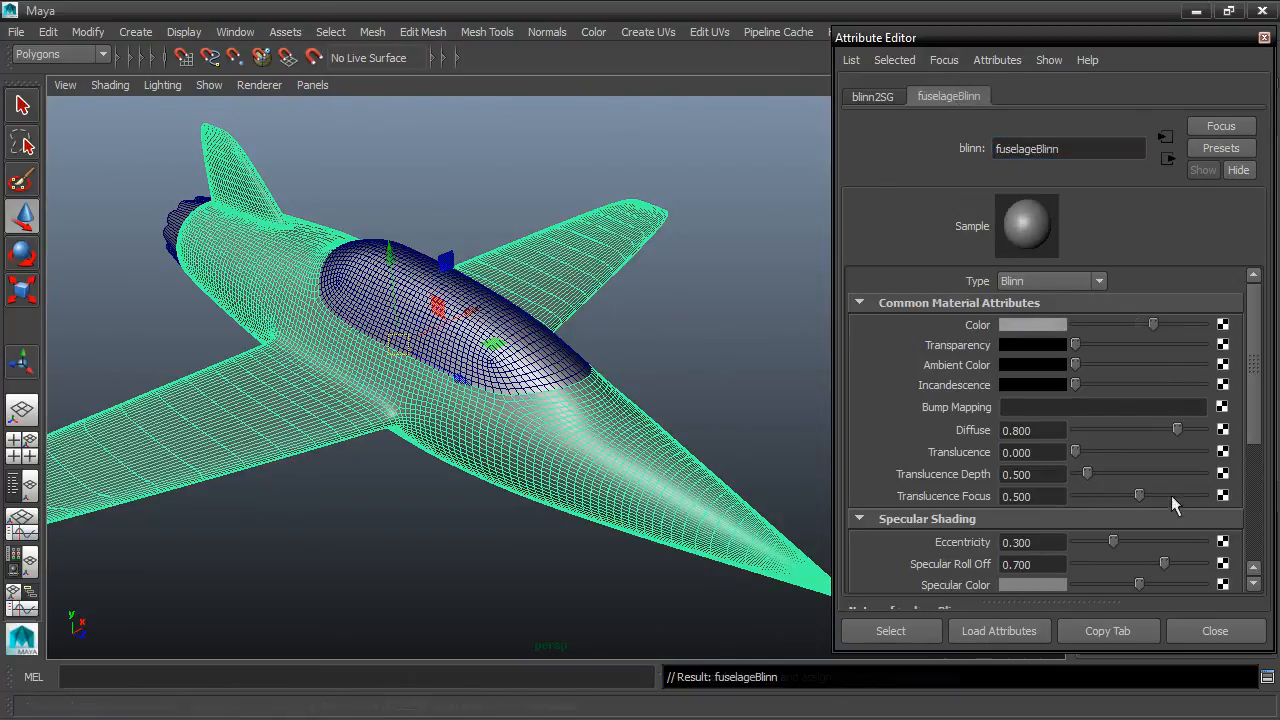
# Lighten fuselageBlinn's grey slightly, make its specular color white and set its eccentricity to 0.187
pyautogui.moveTo(1139, 585); pyautogui.dragTo(1215, 578)
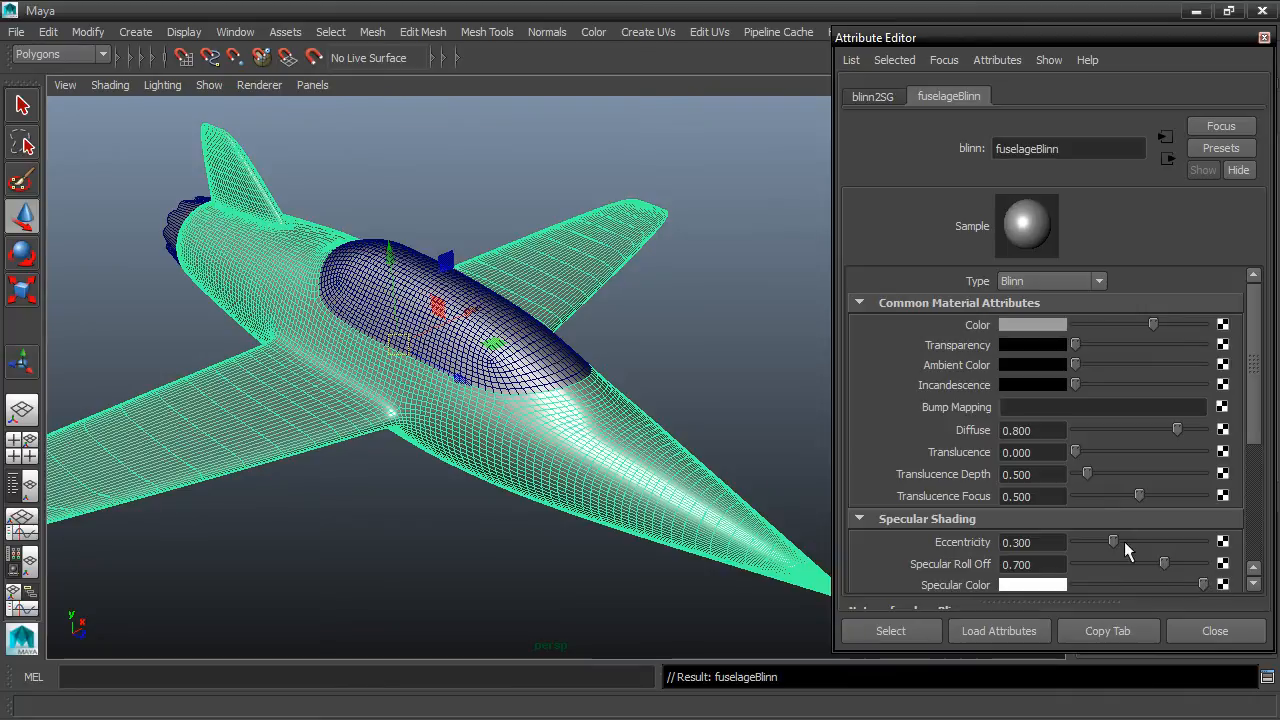
pyautogui.moveTo(1113, 542); pyautogui.dragTo(1099, 542)
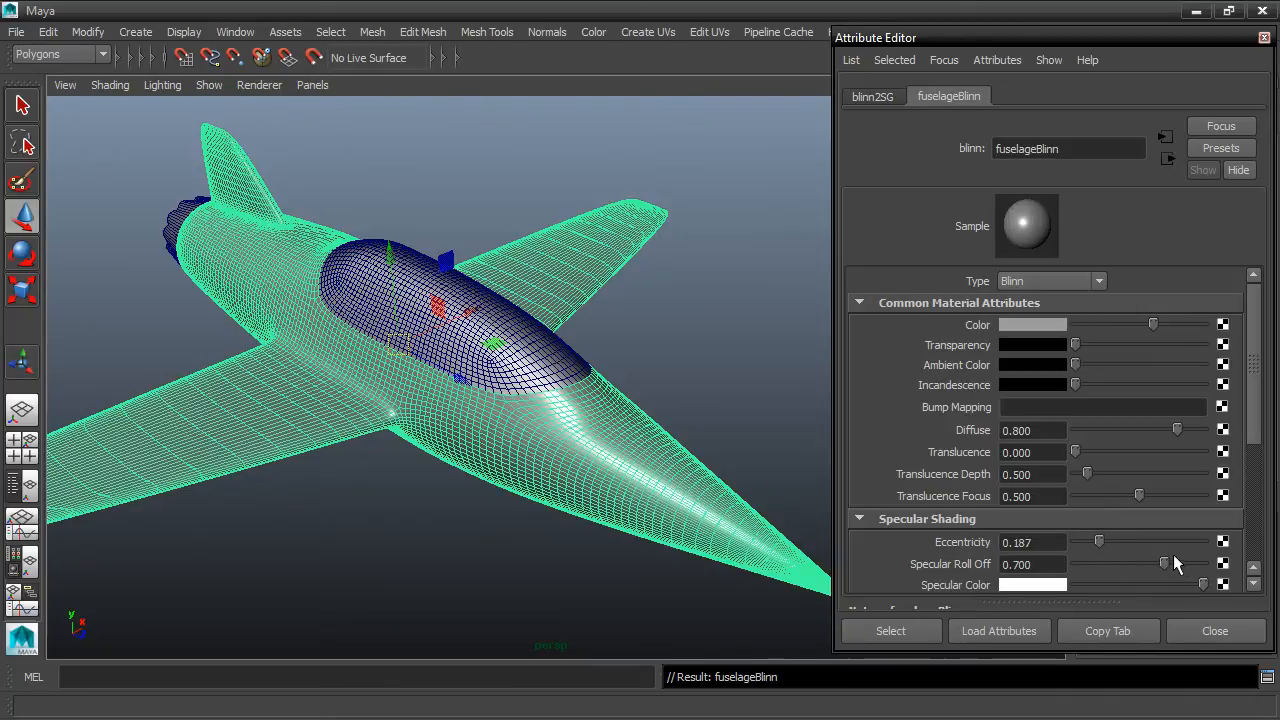
pyautogui.click(622, 182)
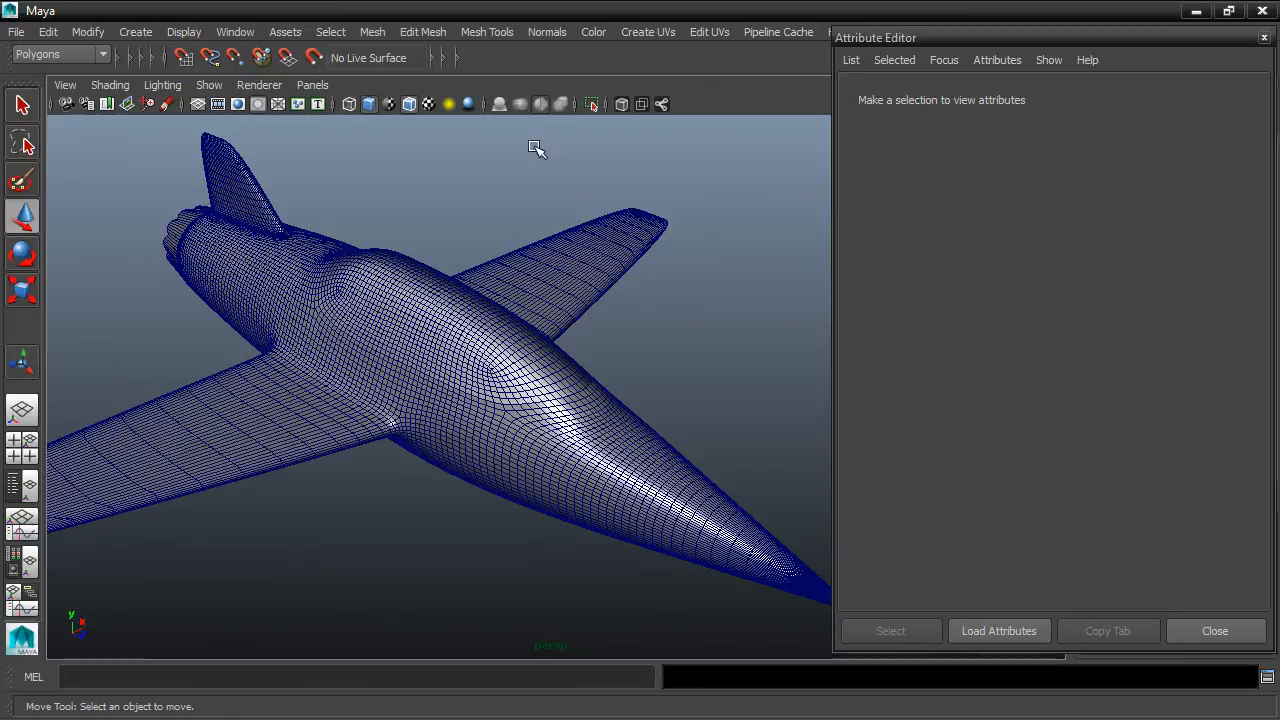
# Hide the wireframe on the shaded jet and reduce the eccentricity of the canopy's Blinn material
pyautogui.click(409, 104)
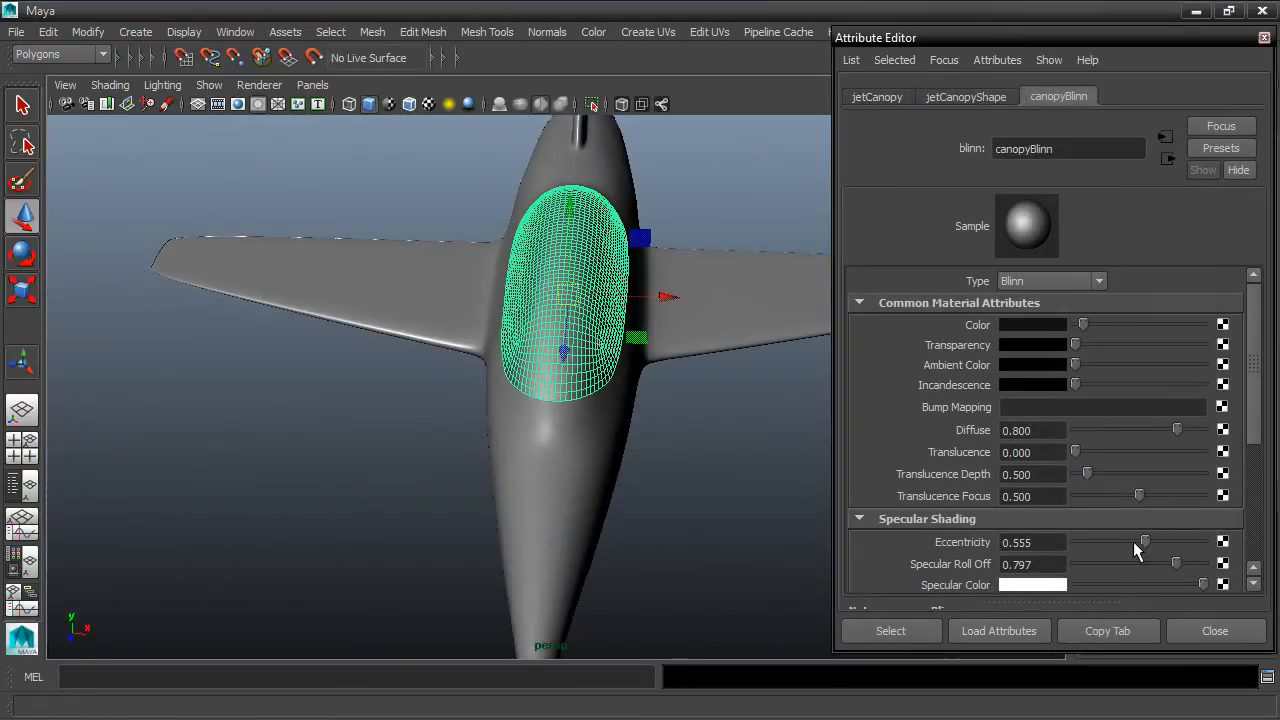
pyautogui.moveTo(1136, 543); pyautogui.dragTo(1105, 543)
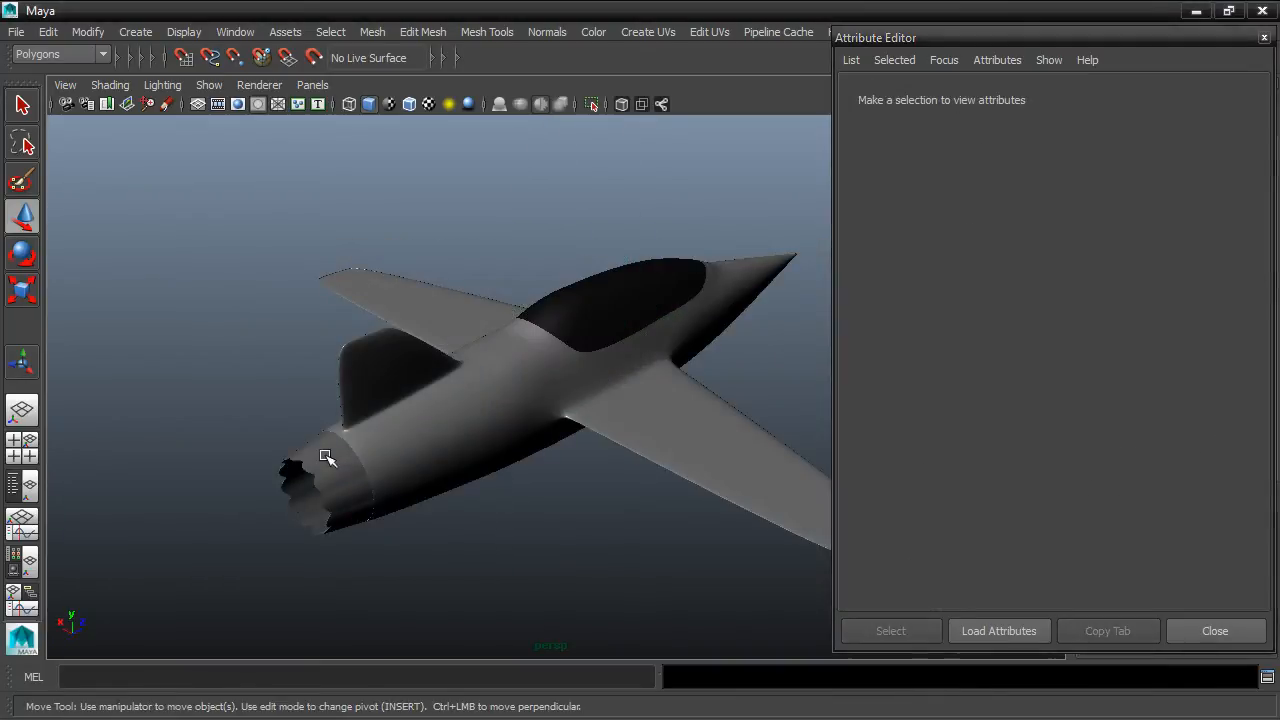
# Assign a new Blinn material to the exhaust nozzle and darken its color to near black
pyautogui.click(329, 451)
pyautogui.rightClick(328, 455)
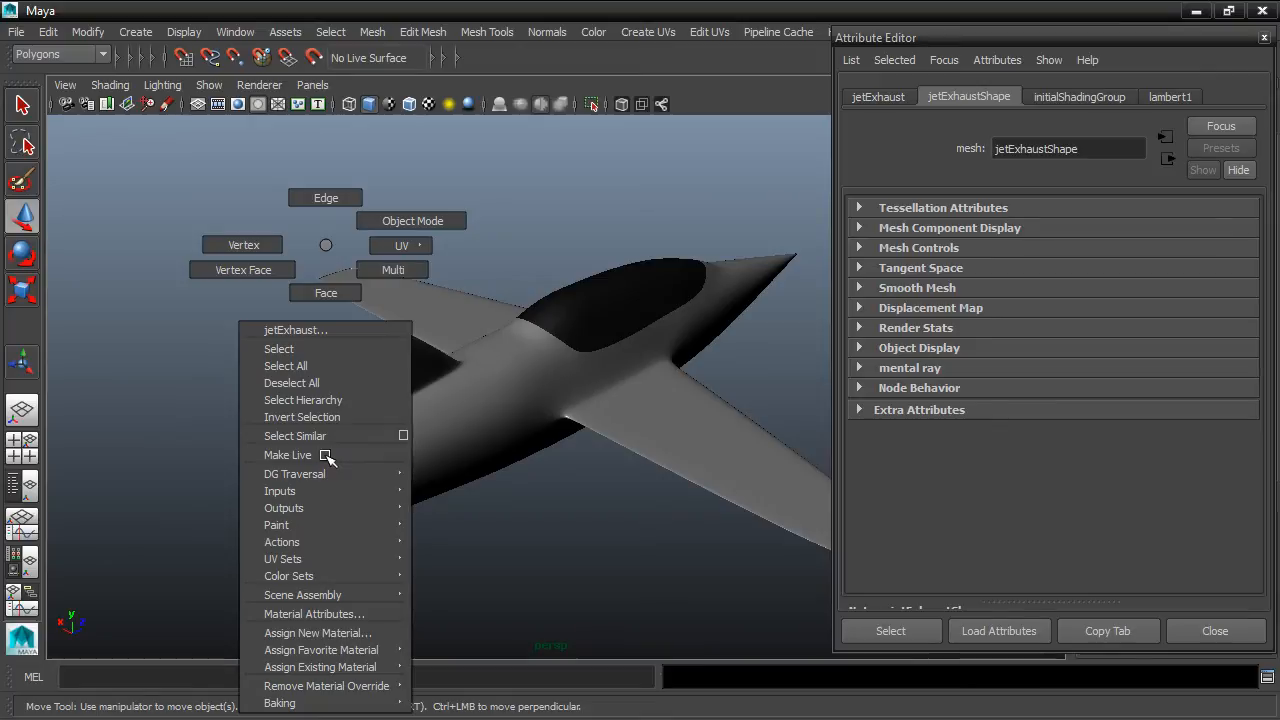
pyautogui.click(318, 633)
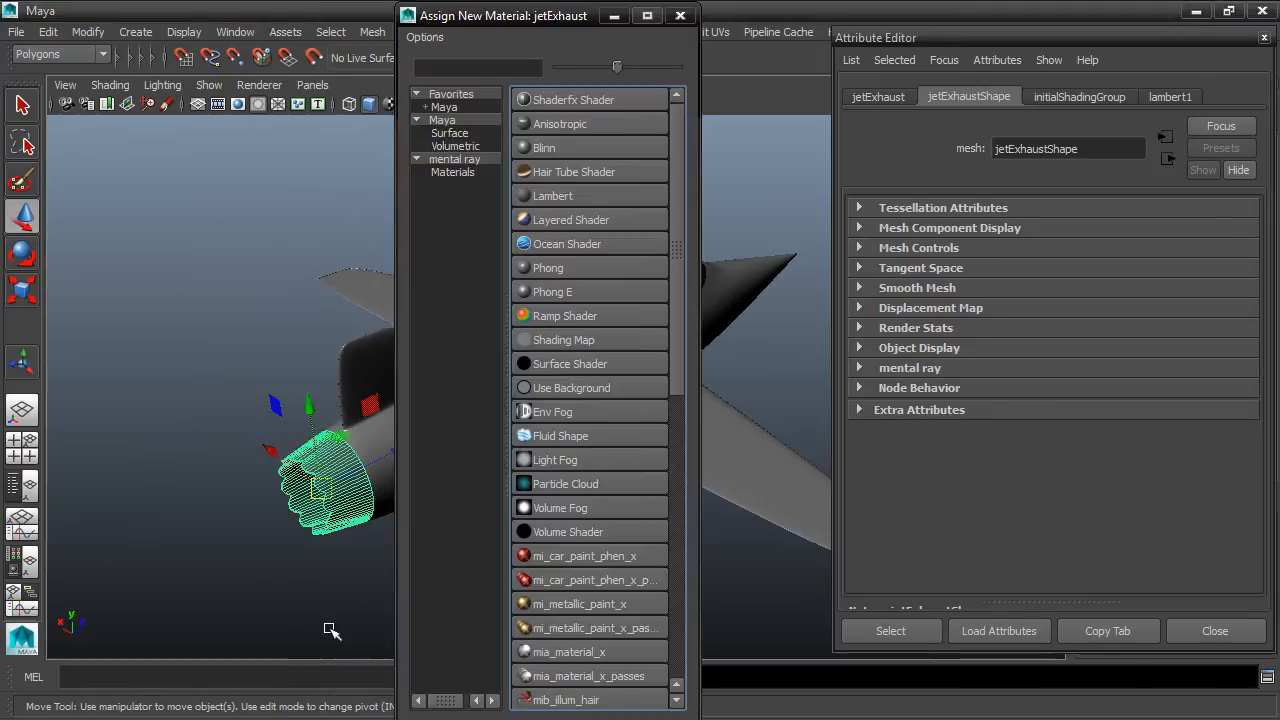
pyautogui.click(596, 147)
pyautogui.moveTo(1135, 325); pyautogui.dragTo(1087, 325)
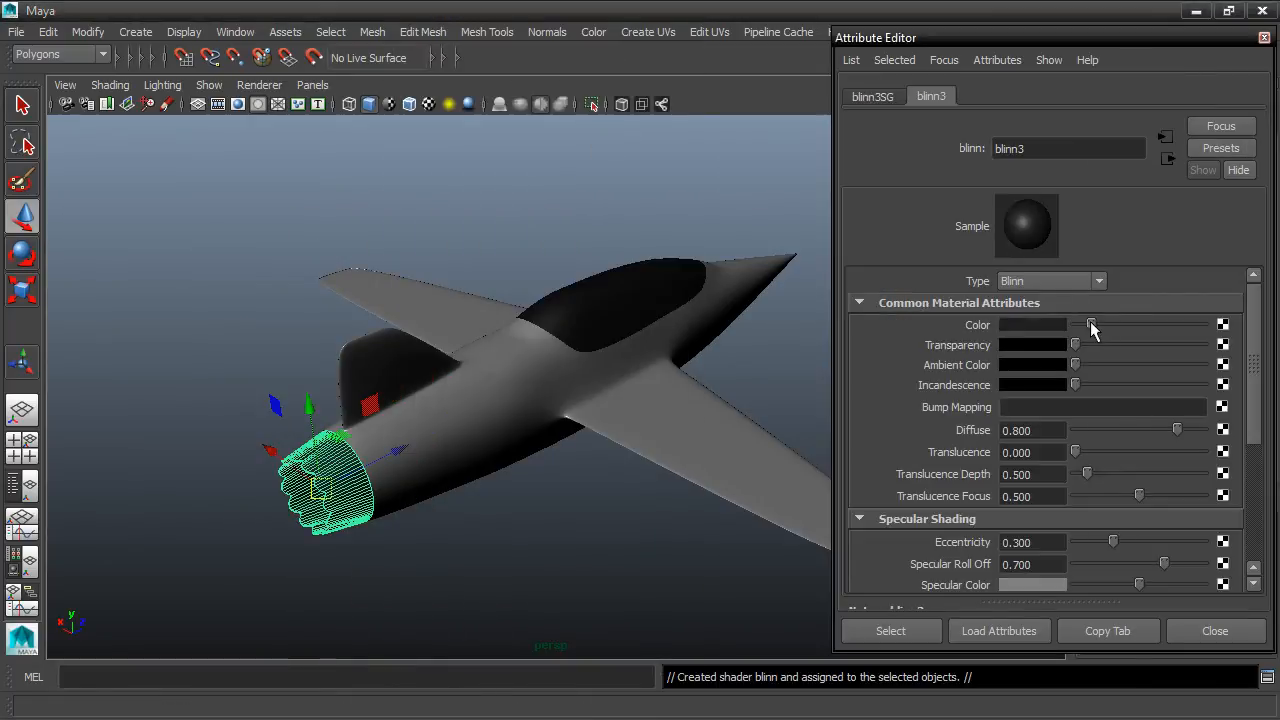
# Rename the nozzle's material to exhaustBlinn and close the material attributes
pyautogui.click(1045, 146)
pyautogui.press('BackSpace')
pyautogui.write('exhaustBlinn')
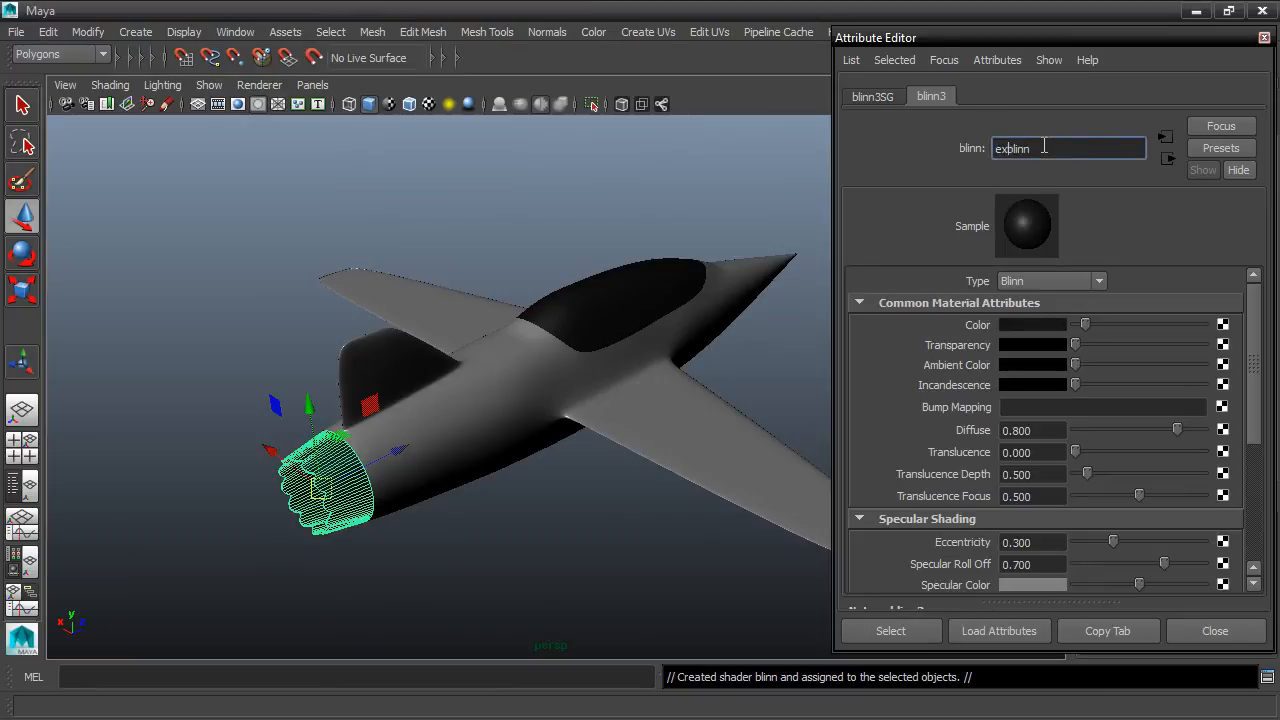
pyautogui.press('Return')
pyautogui.click(1264, 37)
# Switch the perspective view's renderer to Viewport 2.0 and view the shaded jet from the front
pyautogui.click(946, 300)
pyautogui.keyDown('alt'); pyautogui.moveTo(946, 300); pyautogui.dragTo(727, 342); pyautogui.keyUp('alt')
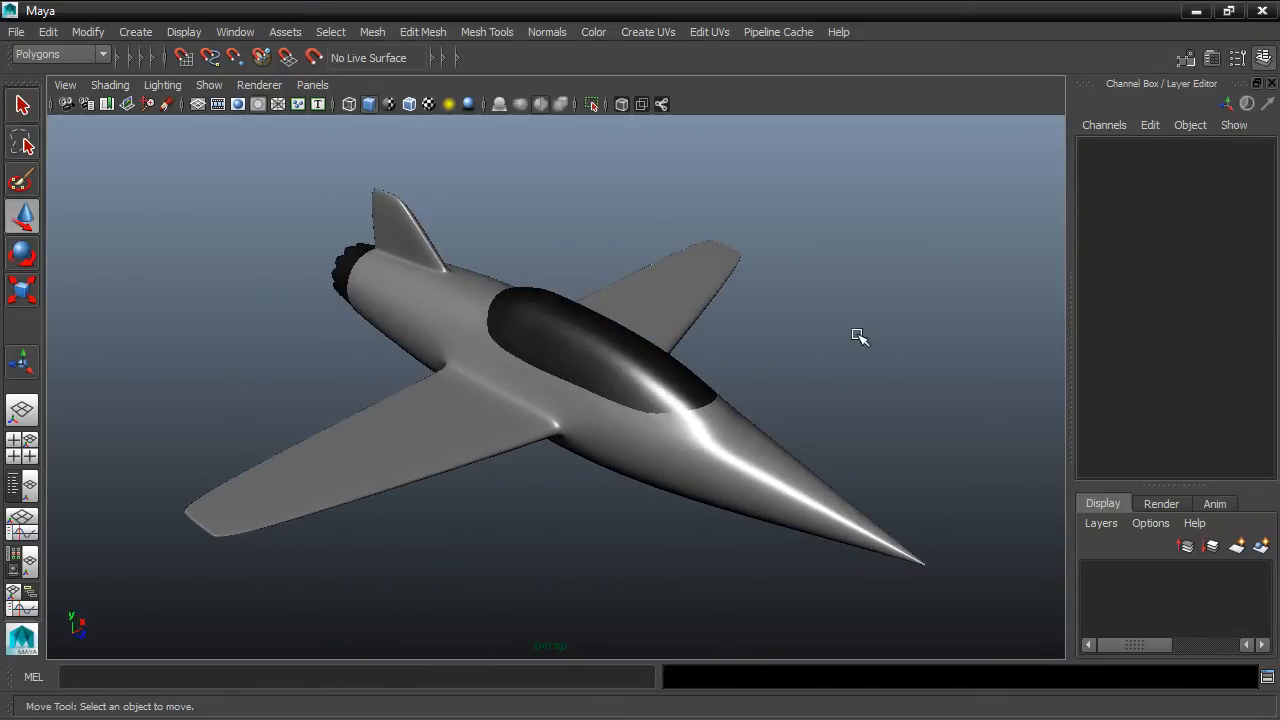
pyautogui.click(254, 88)
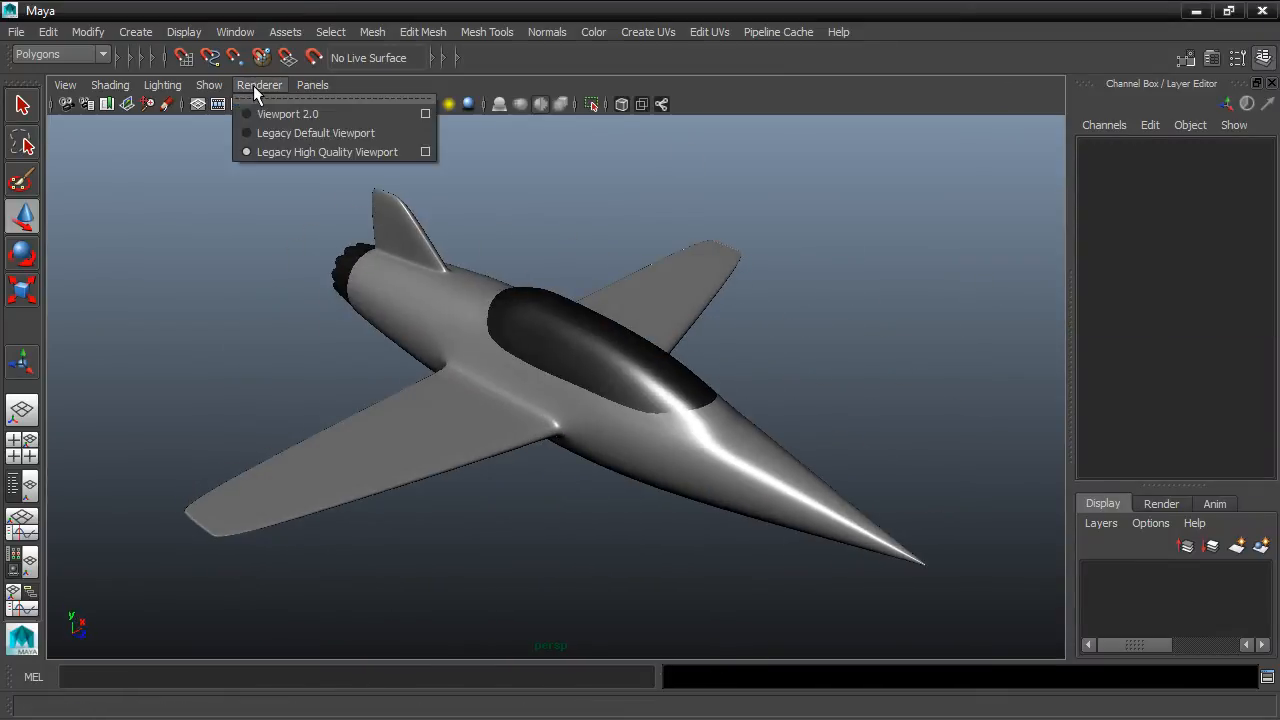
pyautogui.click(327, 111)
pyautogui.keyDown('alt'); pyautogui.moveTo(437, 180); pyautogui.dragTo(809, 386); pyautogui.keyUp('alt')
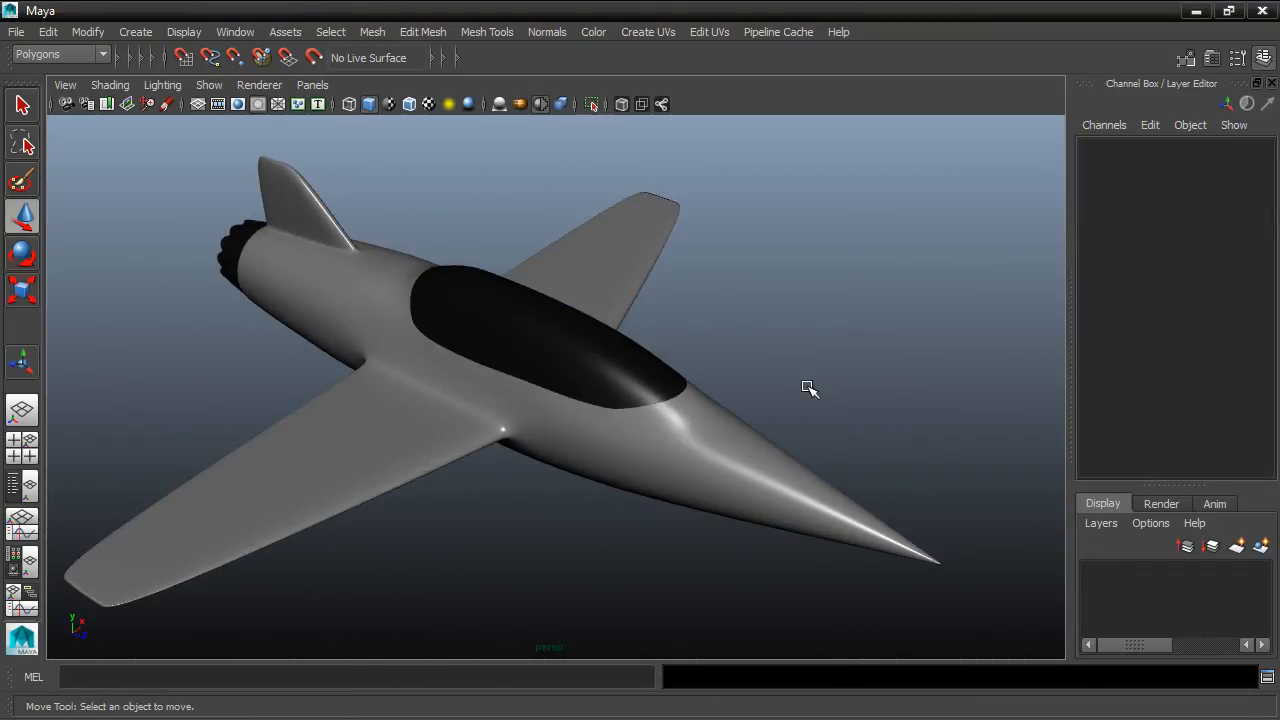